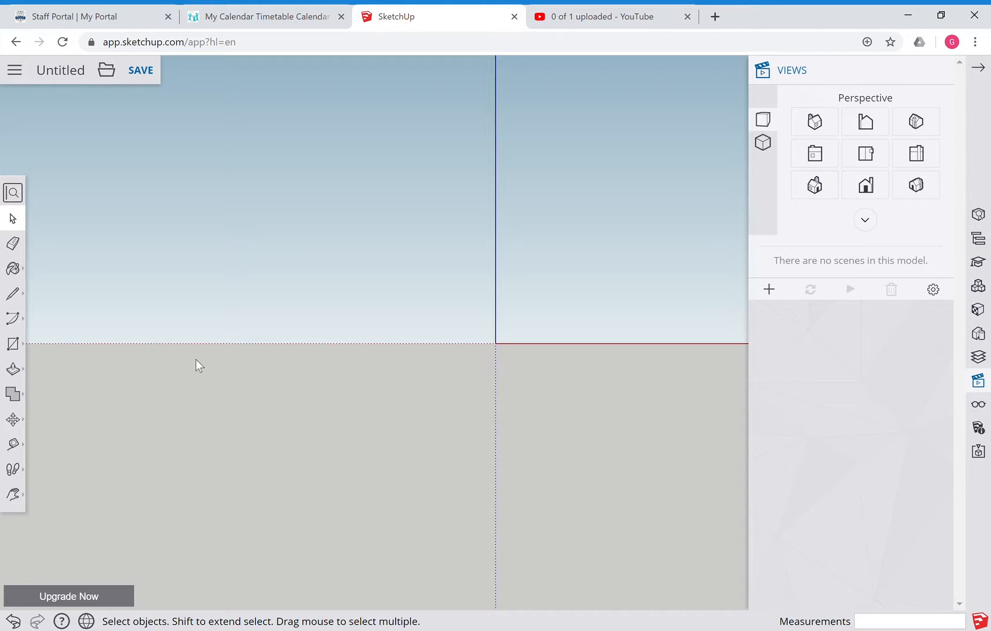
Draw a 6 by 6 mm upright square with its corner at the origin, on the red-blue plane.
click(13, 343)
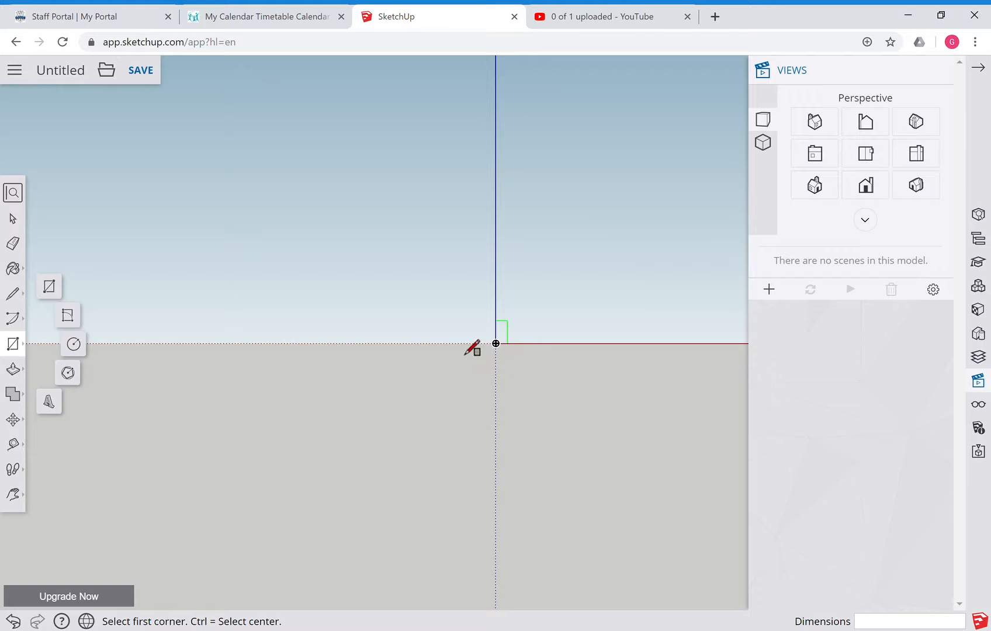
click(497, 345)
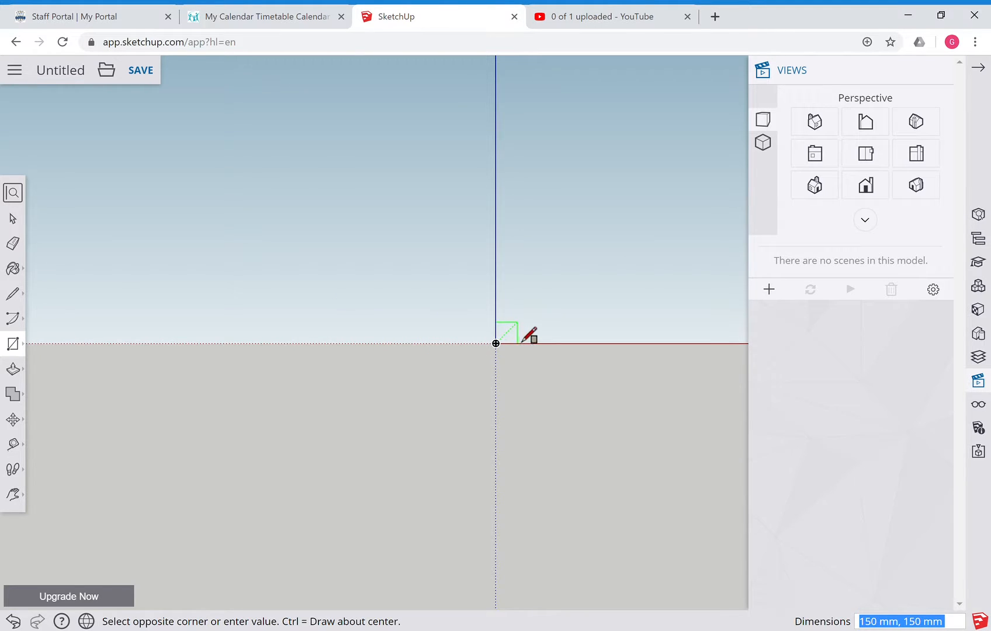
click(520, 320)
text(6,6)
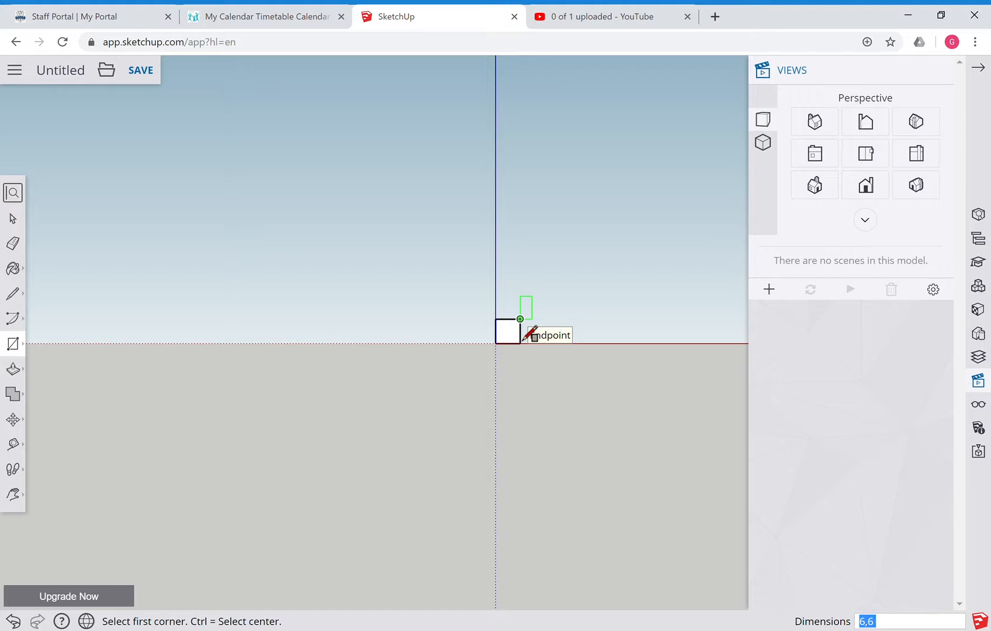
key(Return)
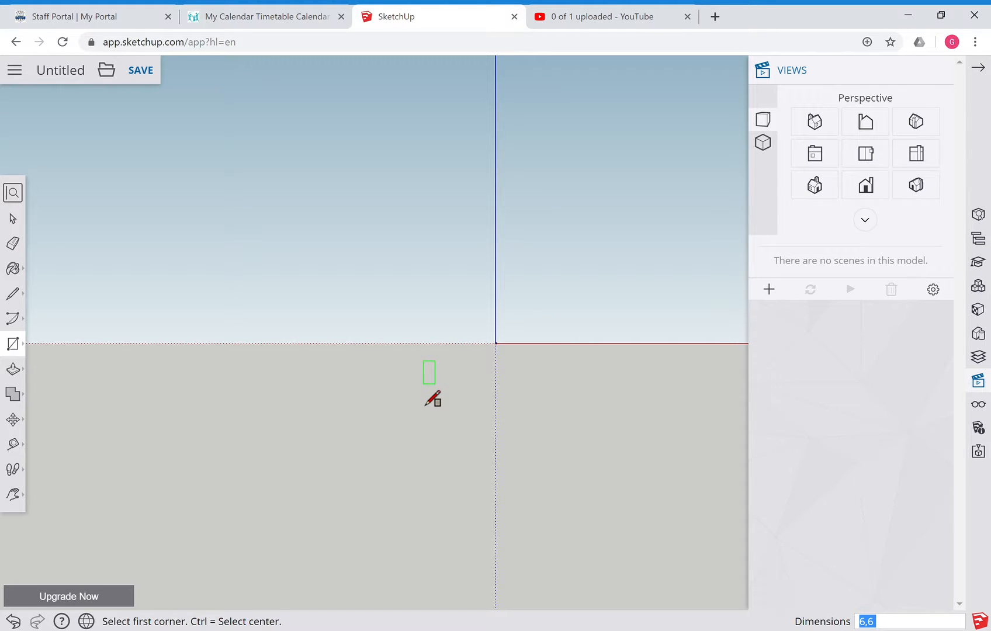
Extrude the square at the origin 200 mm along the green axis with Push/Pull to form a bar.
scroll(432, 398, up, 5)
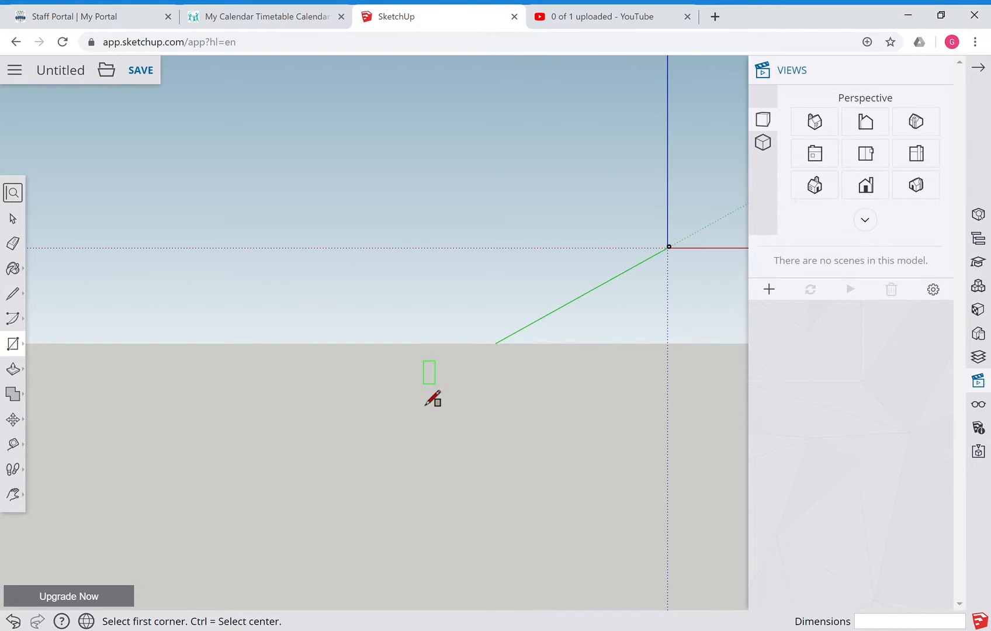
click(13, 494)
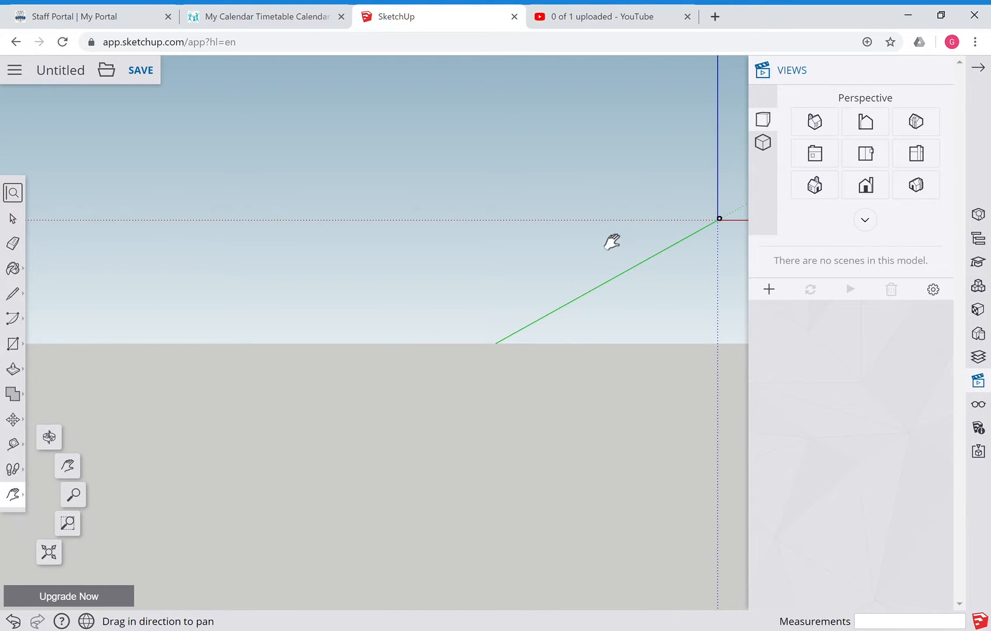
drag(612, 241, 312, 362)
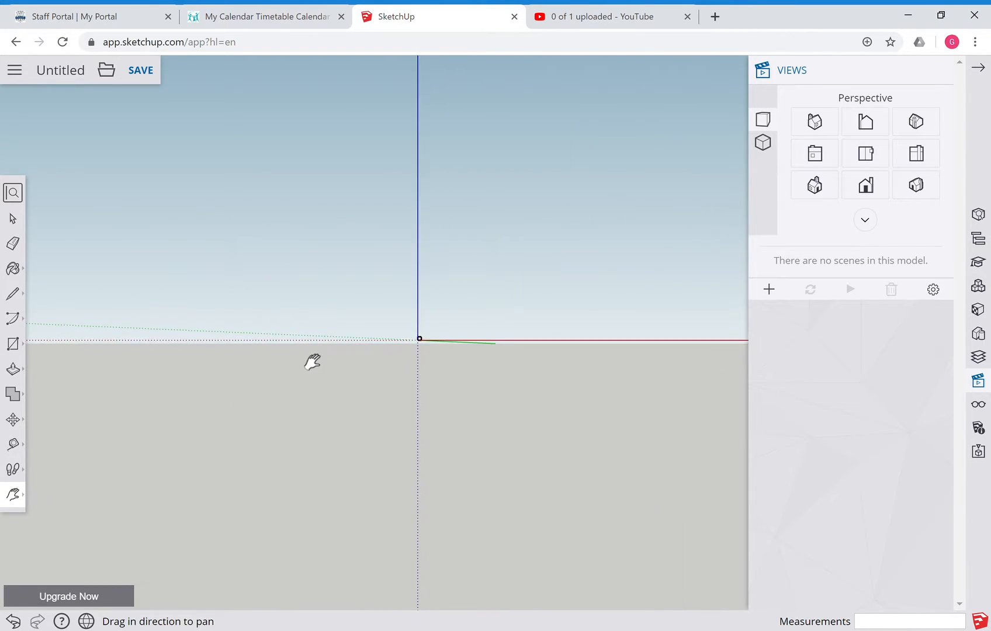
scroll(312, 362, up, 5)
drag(520, 292, 67, 367)
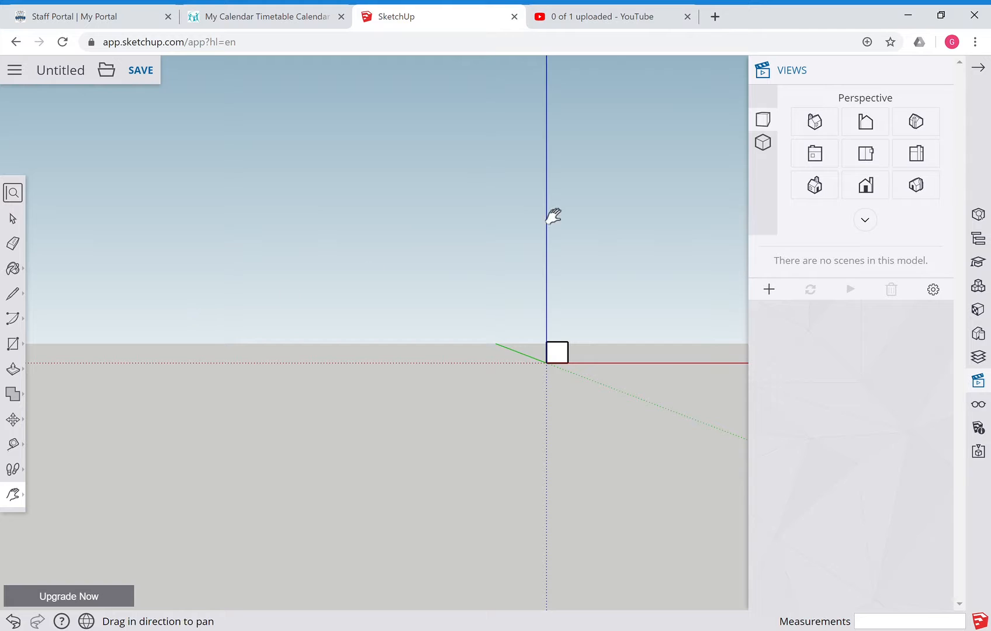
click(917, 185)
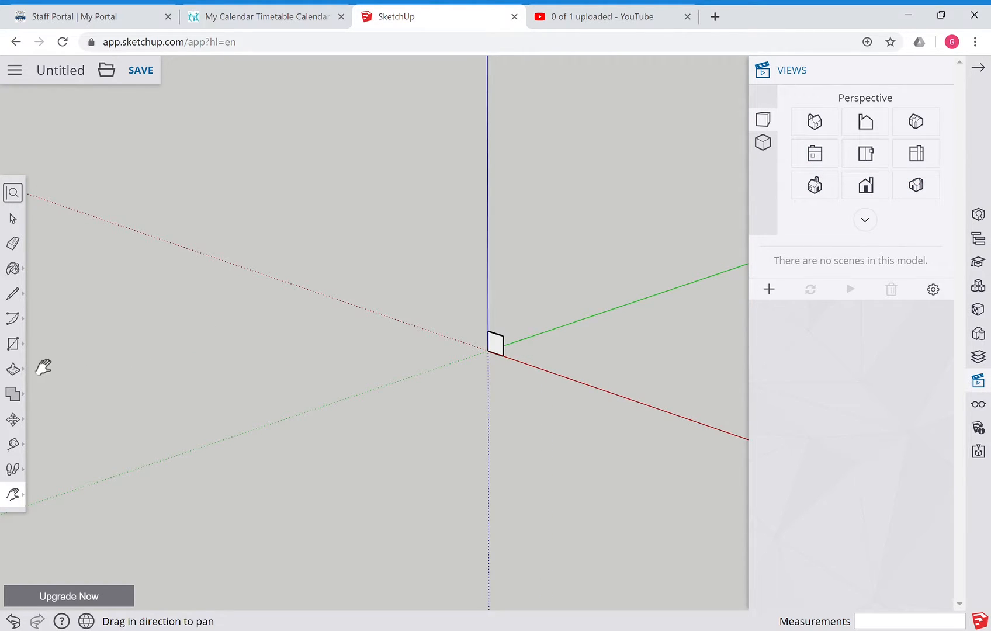
click(13, 369)
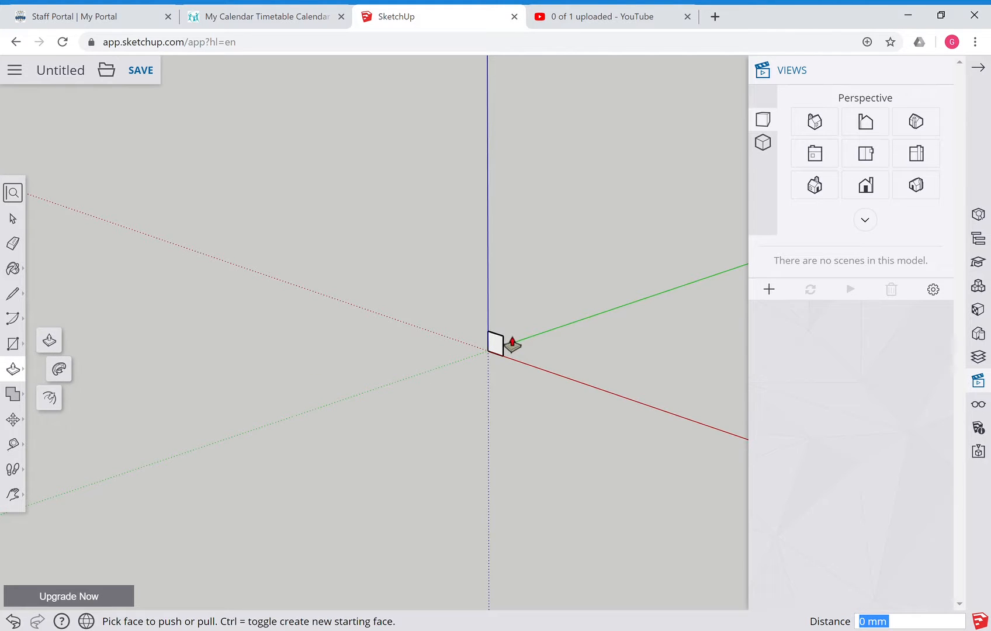
drag(500, 345, 208, 424)
text(200)
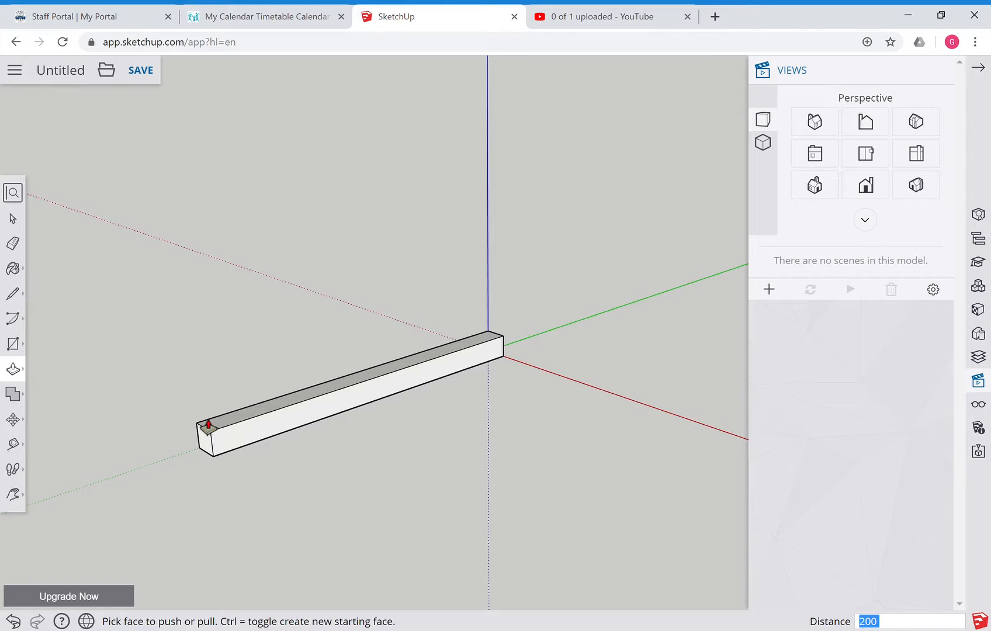
click(208, 426)
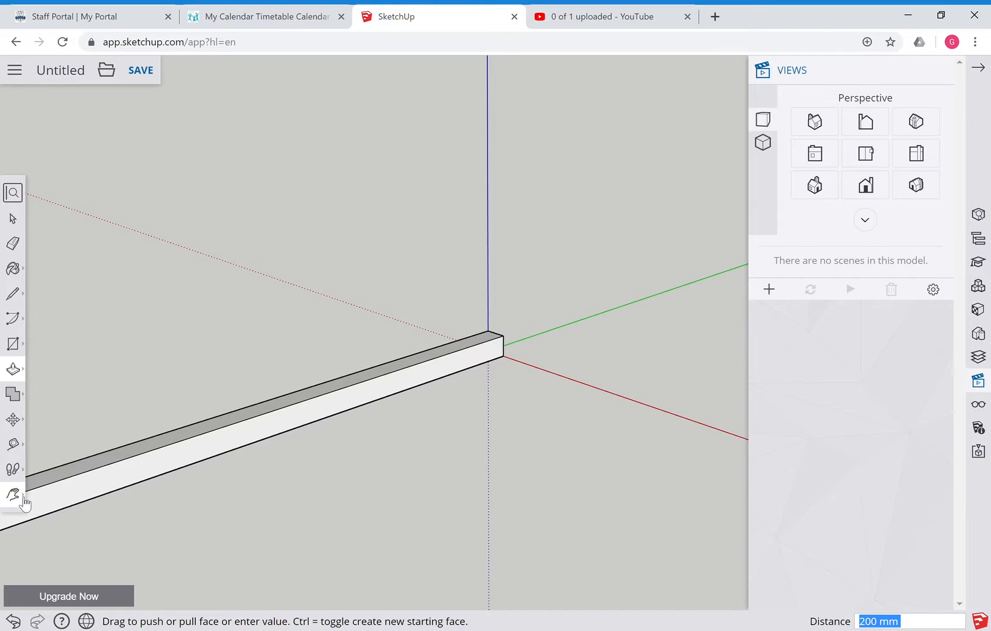
Select the complete 200 mm bar with all its faces and edges and make it a group.
click(820, 155)
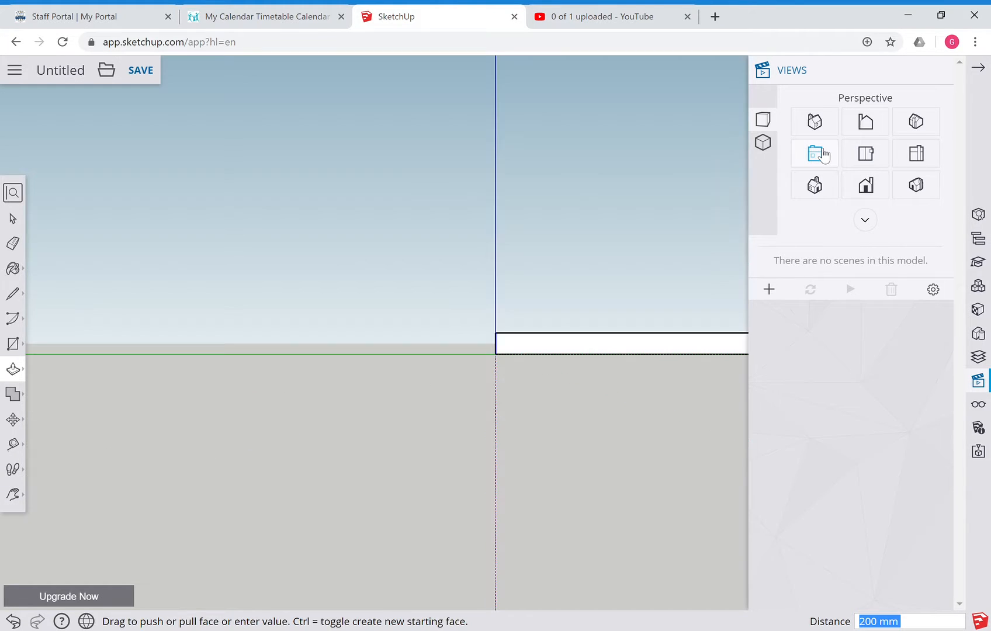
scroll(565, 292, up, 5)
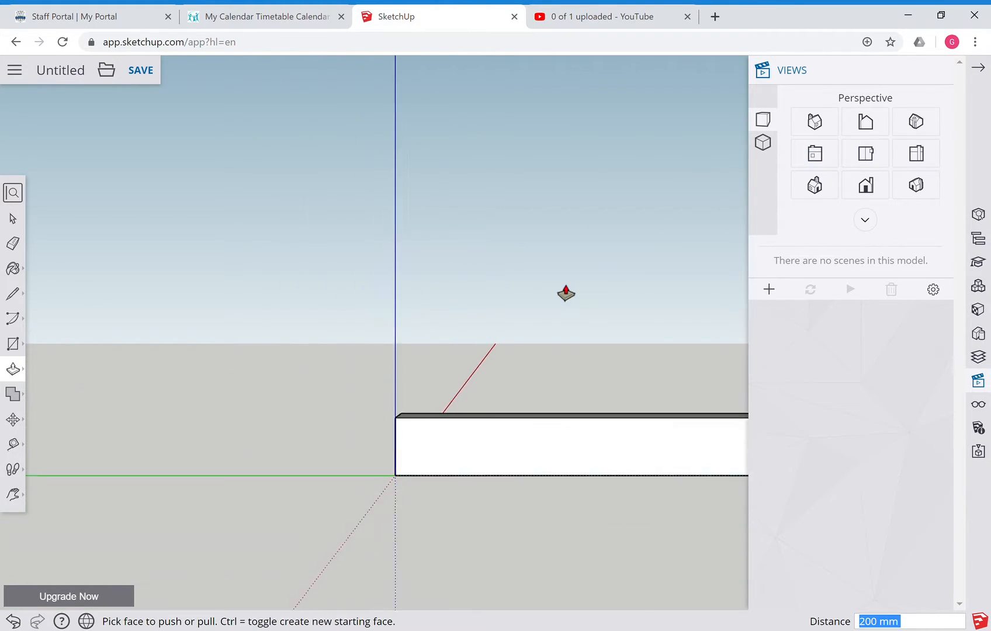
scroll(566, 292, down, 5)
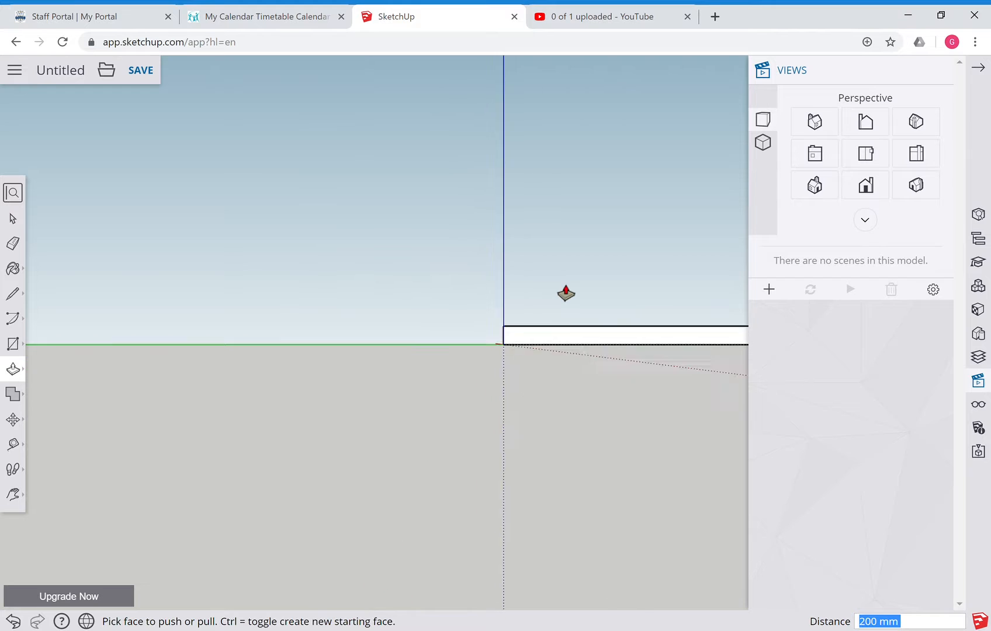
click(17, 495)
drag(560, 427, 251, 433)
drag(484, 426, 381, 434)
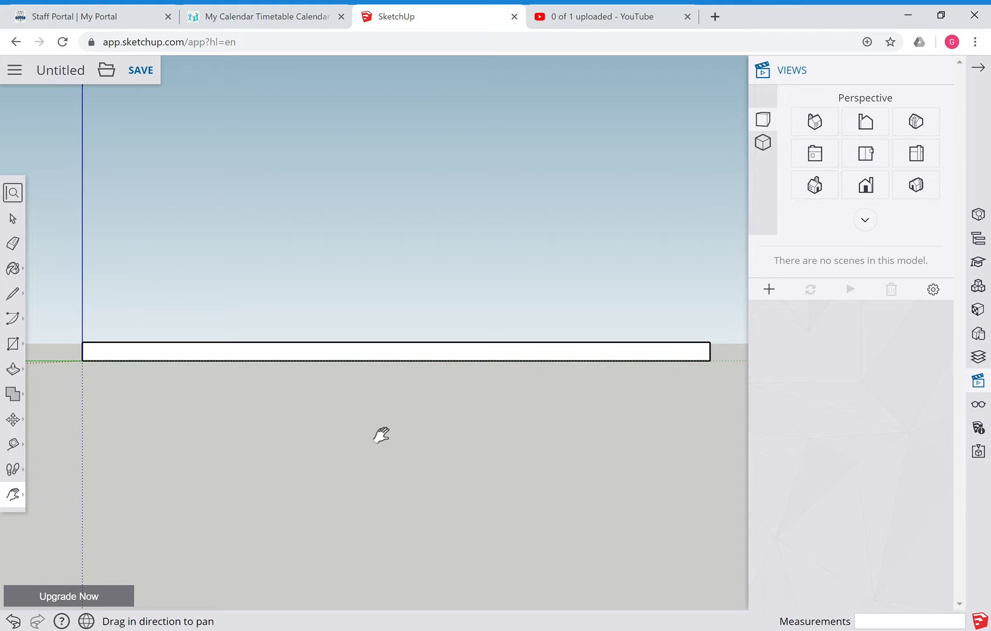
click(13, 219)
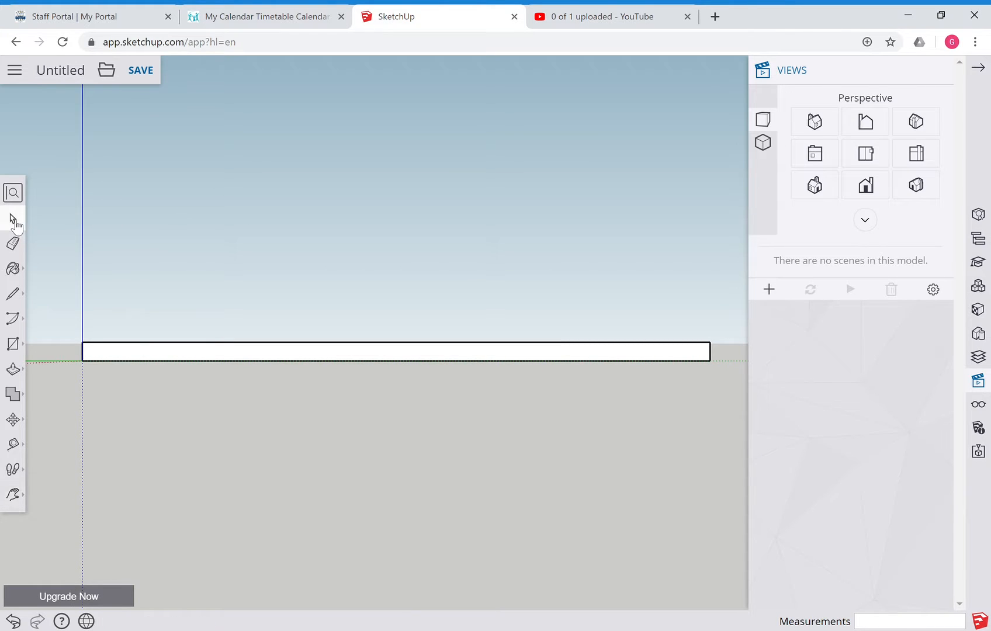
double_click(181, 353)
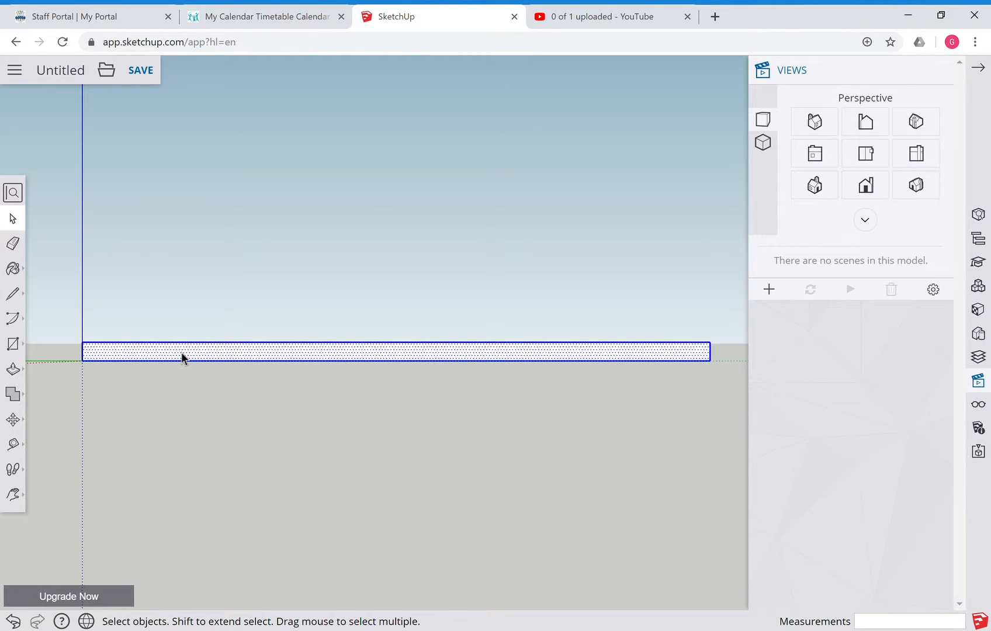
right_click(181, 353)
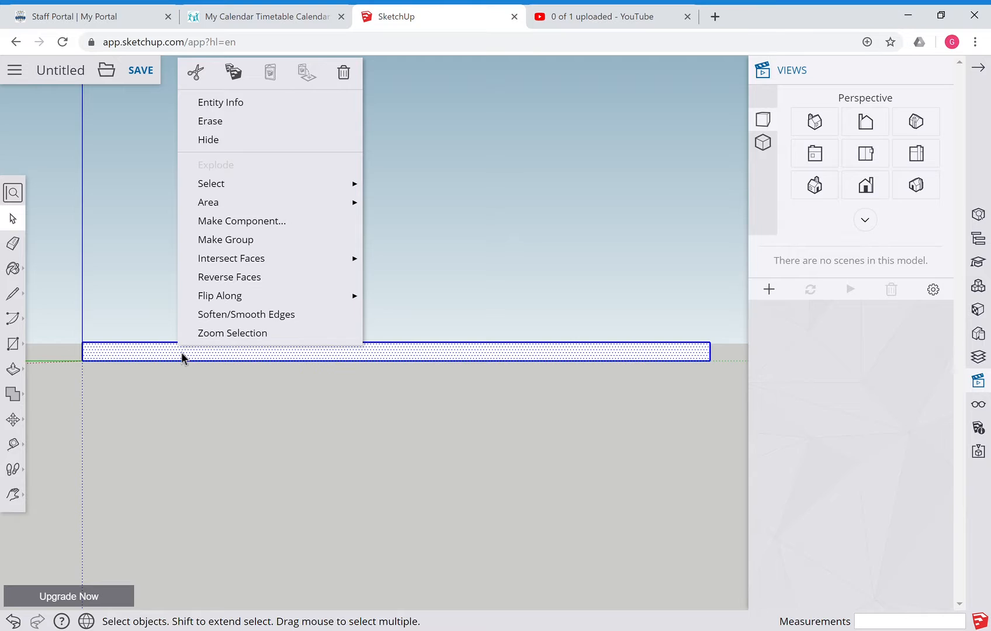
click(245, 239)
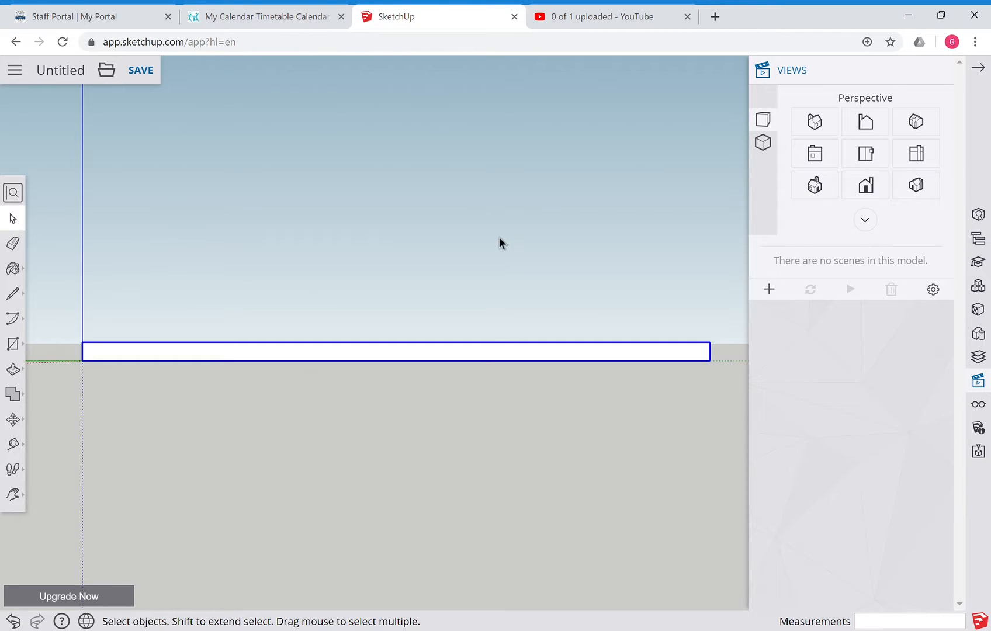
Draw a second 6 by 6 mm upright square on the dotted side of the red axis, apart from the grouped bar.
click(865, 186)
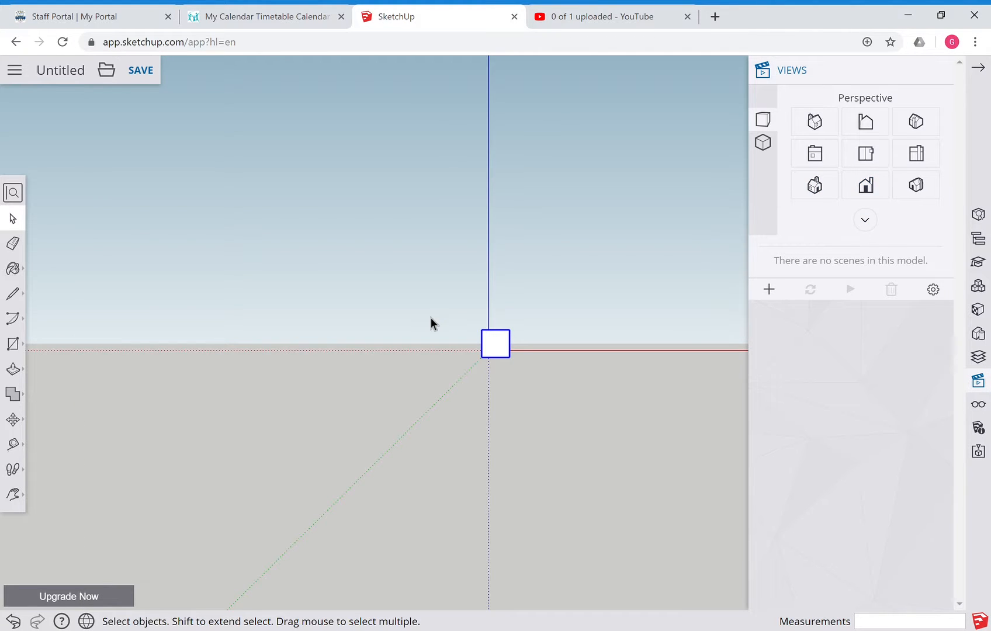
click(13, 343)
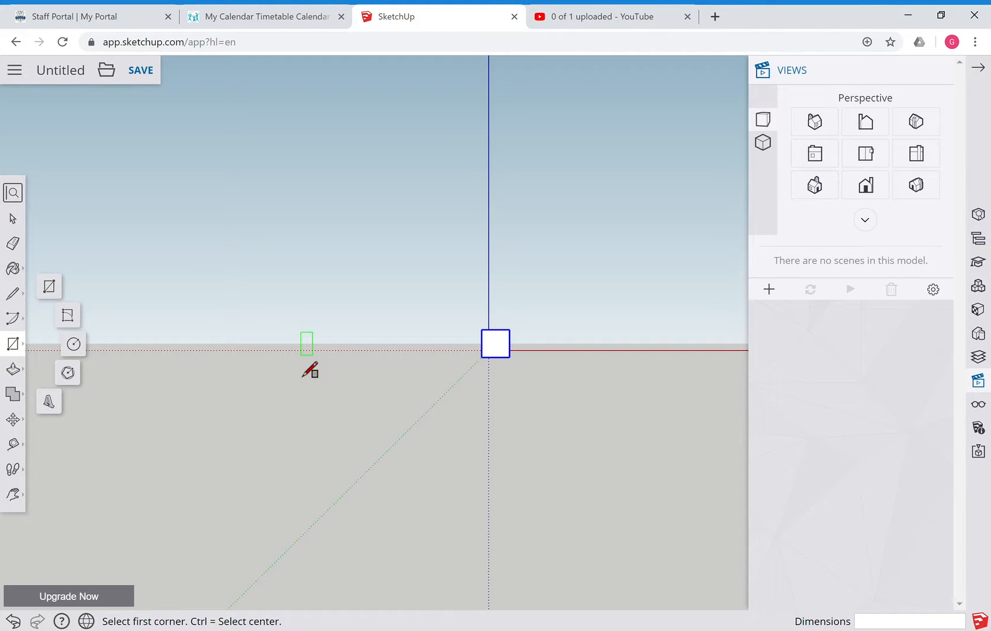
click(301, 355)
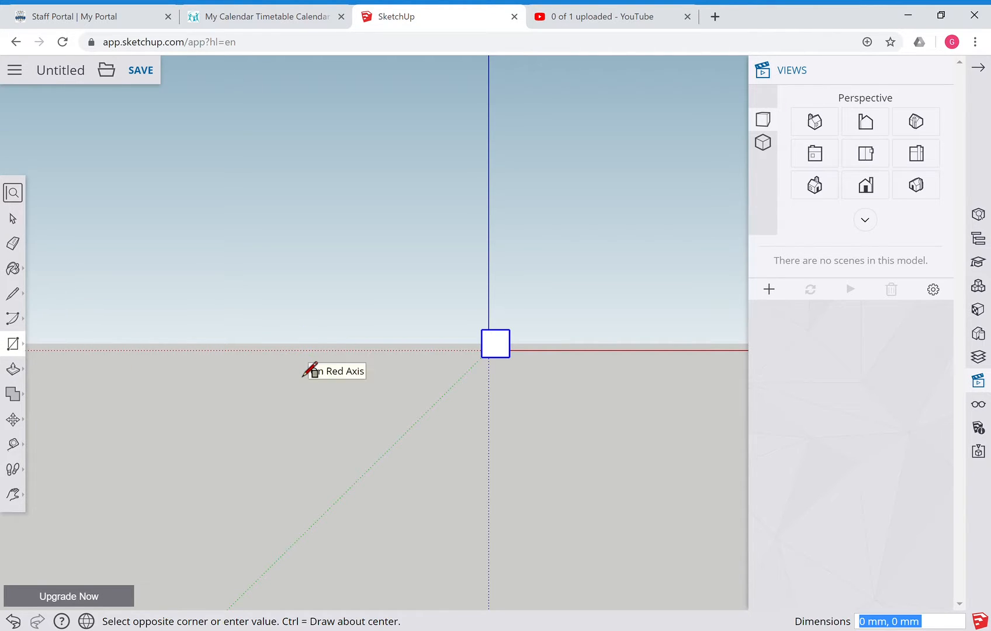
click(329, 347)
text(6,6)
key(Return)
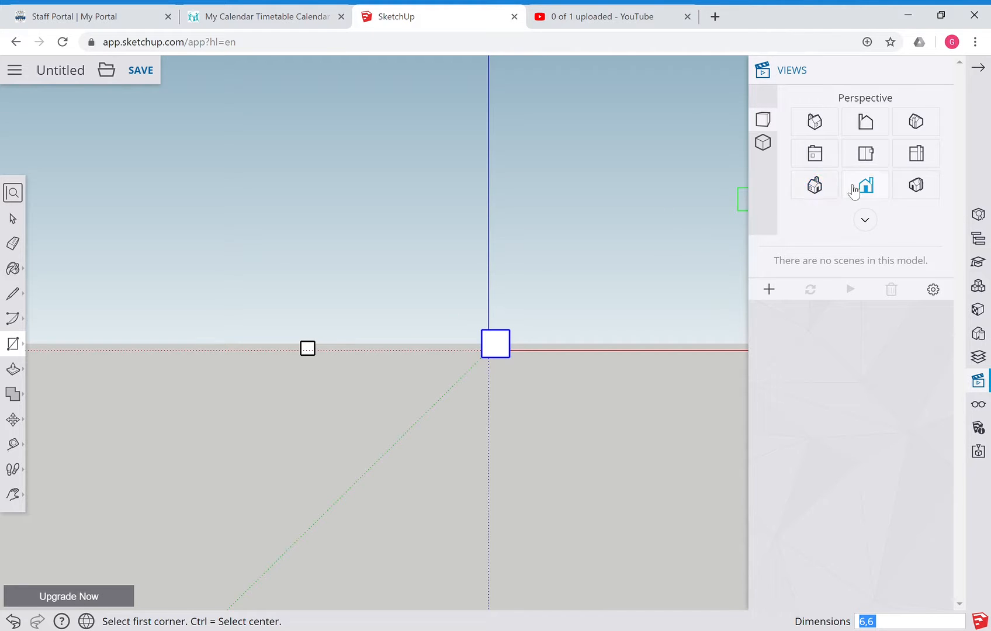
Extrude the second square 200 mm with Push/Pull, in the same direction as the first bar.
click(904, 191)
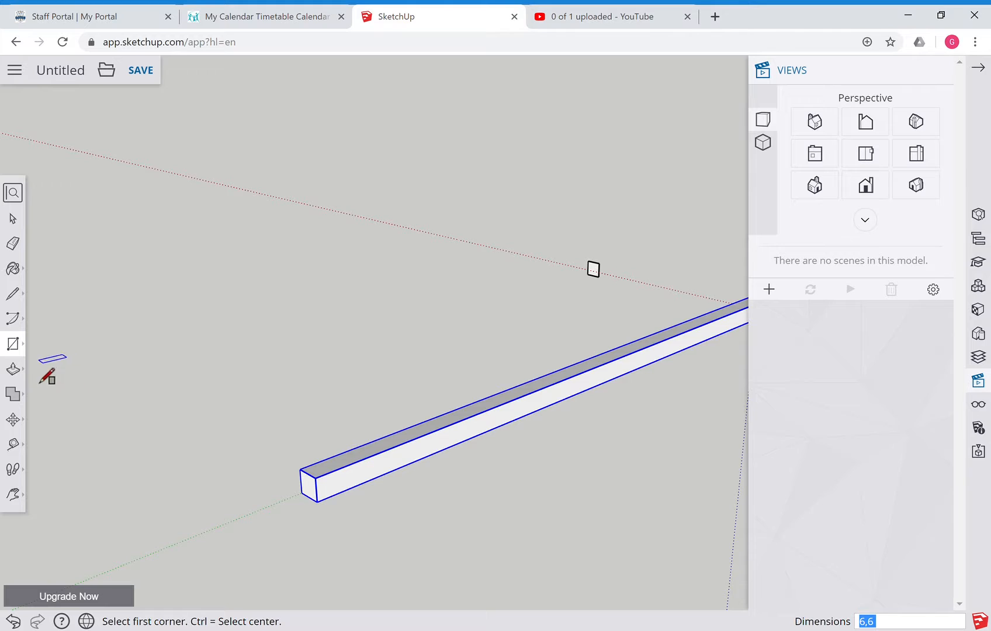
click(22, 374)
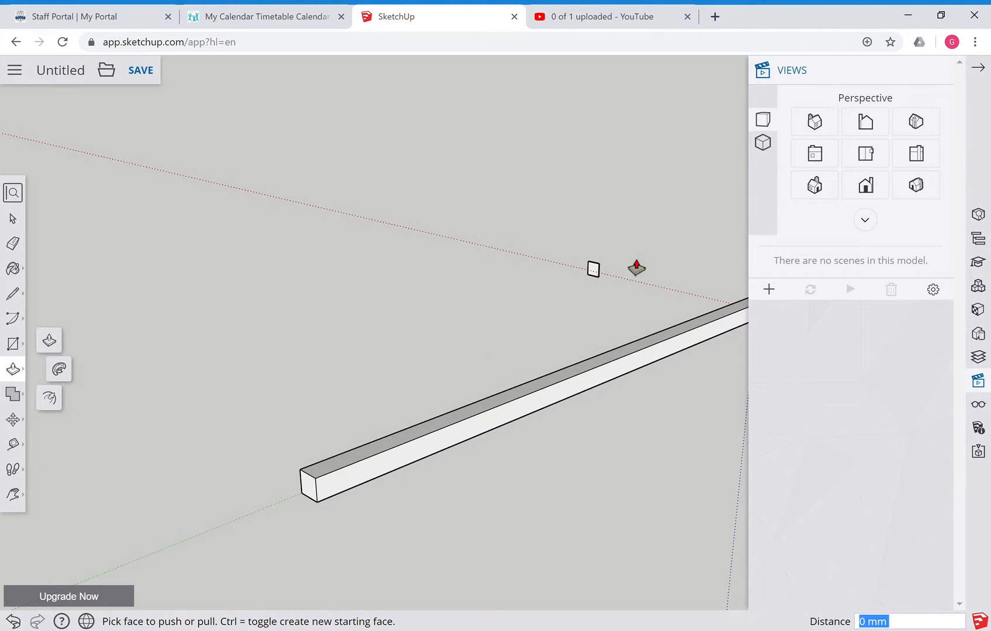
drag(593, 270, 389, 370)
text(200)
key(Return)
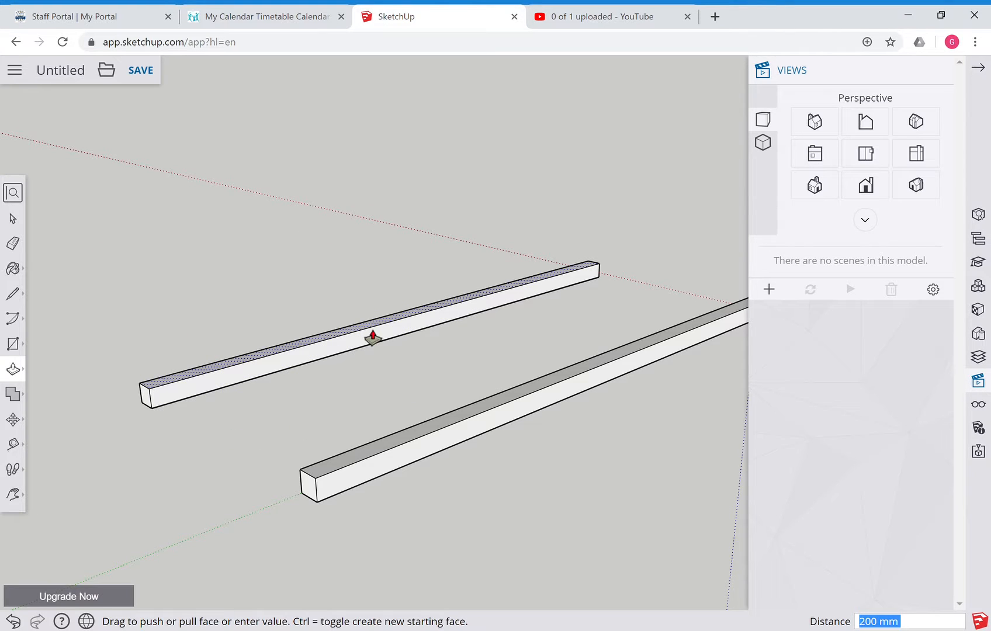
Select the whole second bar and inspect both bars side-on from the origin end.
click(15, 222)
click(317, 360)
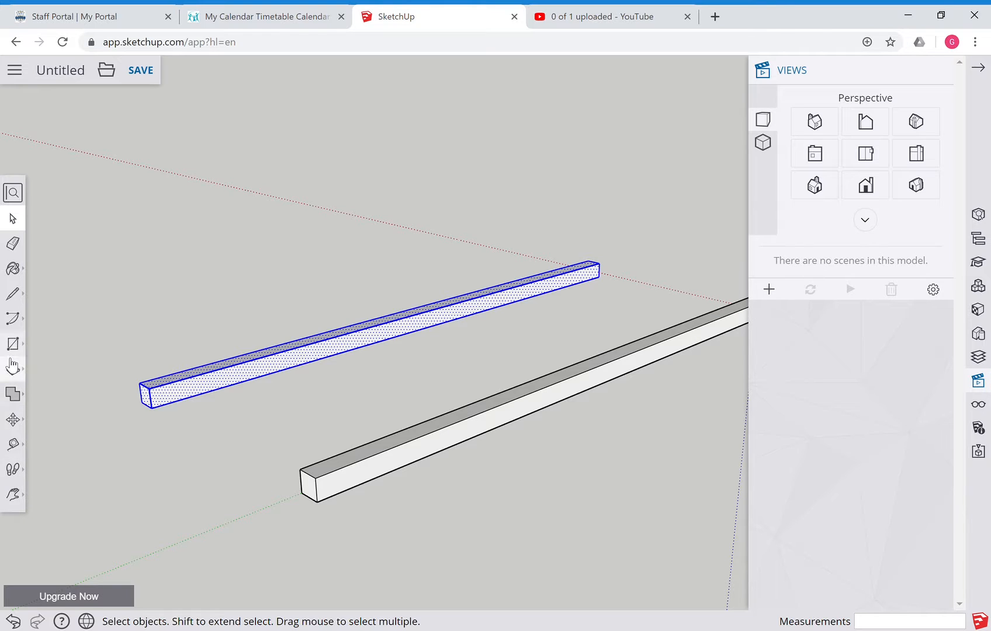
click(22, 498)
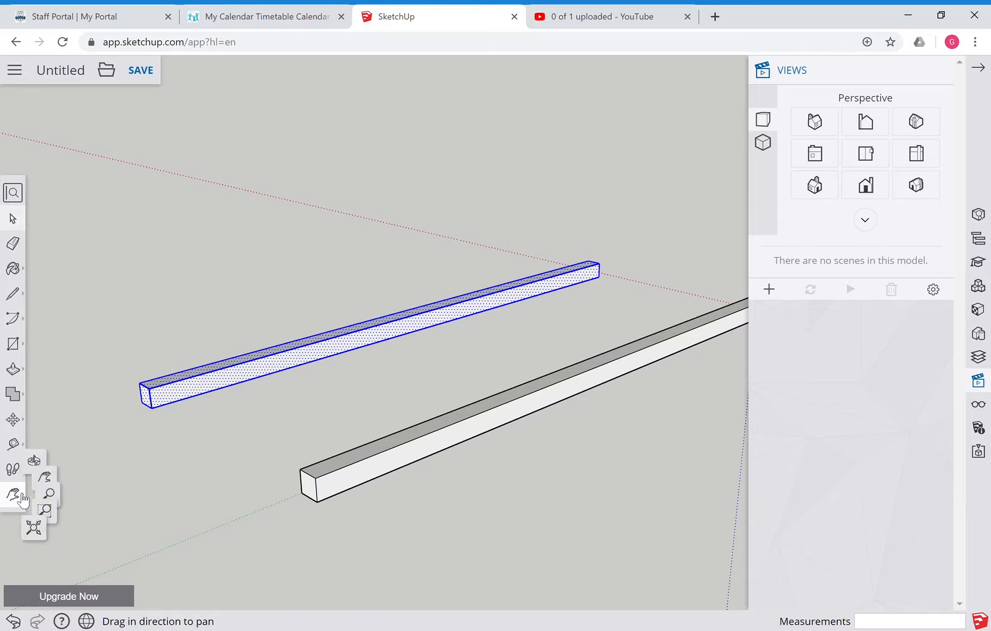
drag(178, 512, 242, 526)
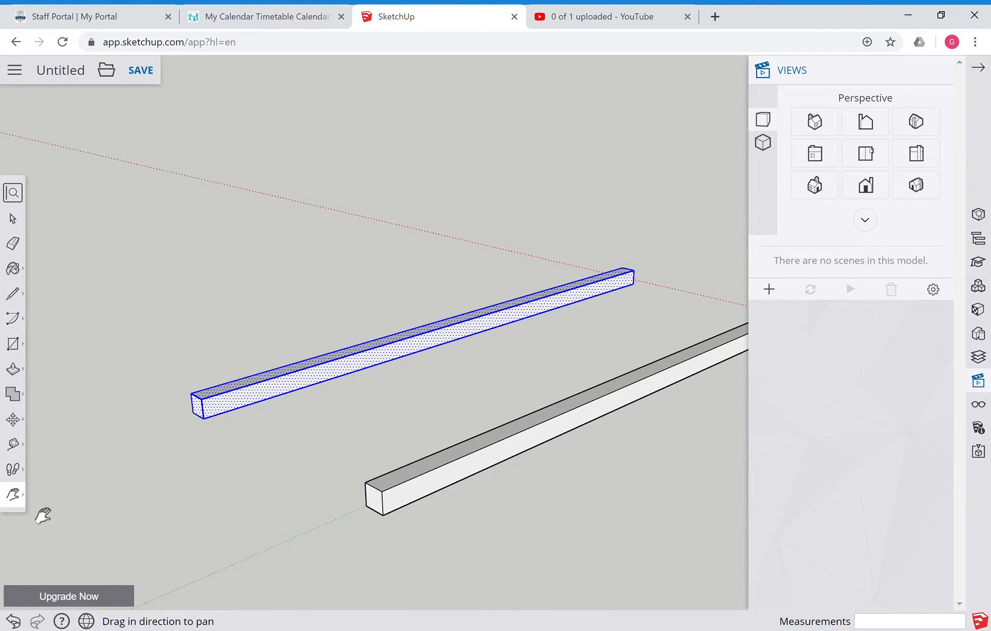
mouse_move(27, 504)
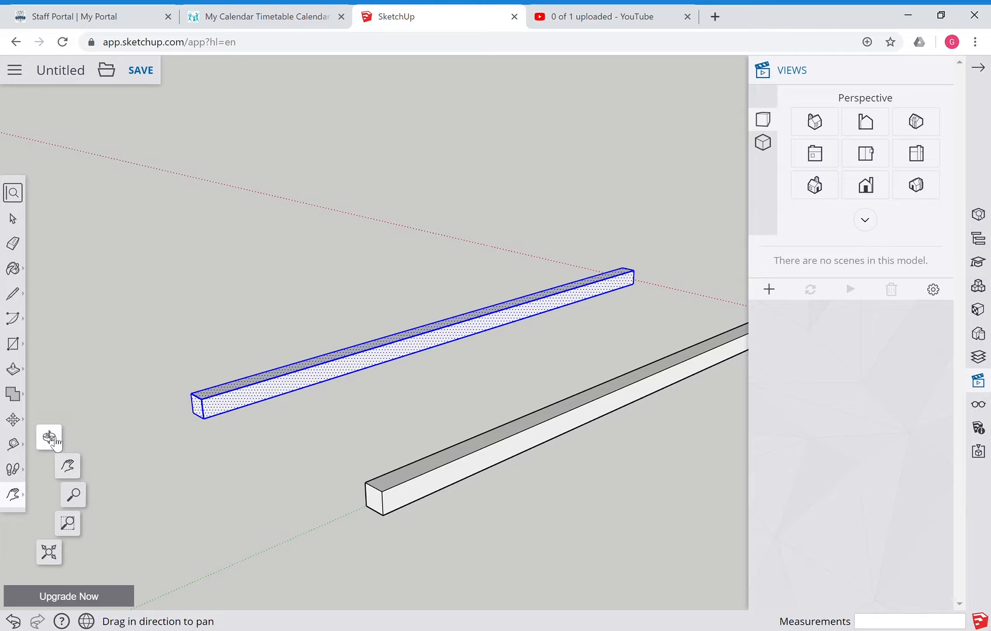
click(51, 437)
drag(148, 535, 469, 533)
drag(312, 493, 583, 457)
drag(394, 503, 626, 500)
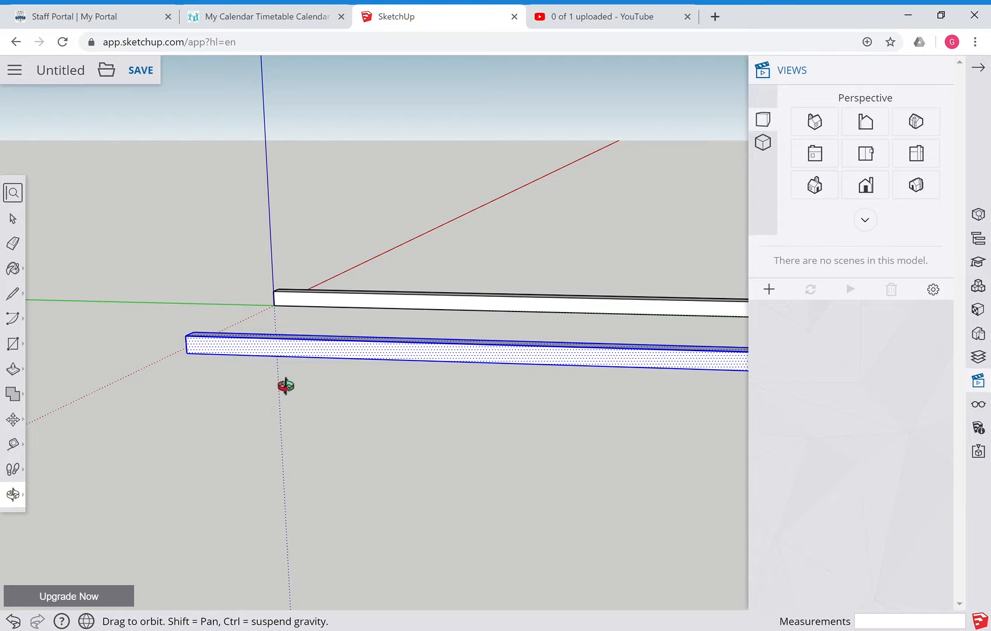
right_click(299, 358)
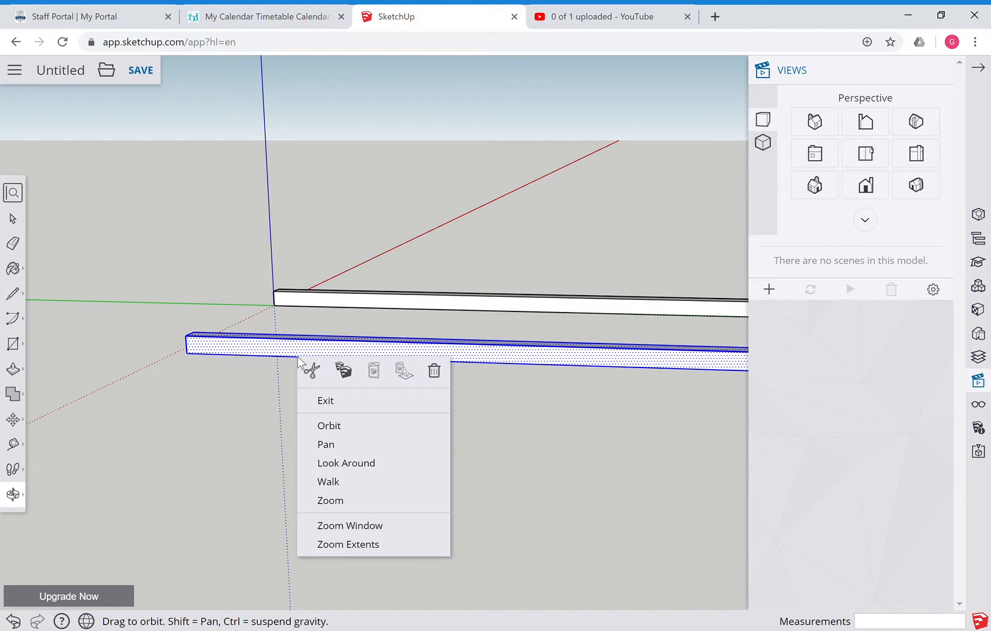
click(258, 398)
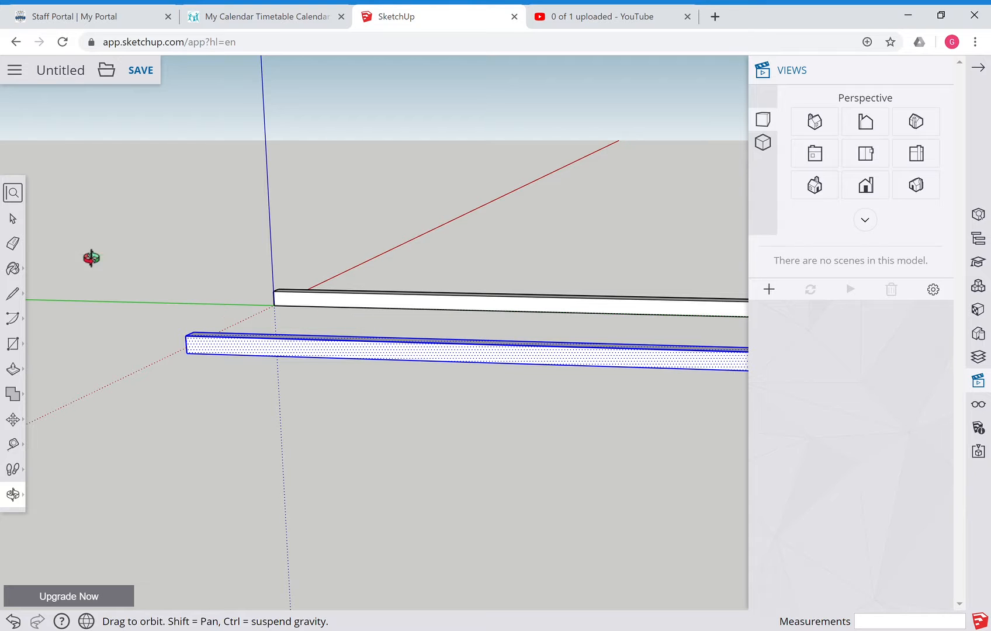
click(13, 219)
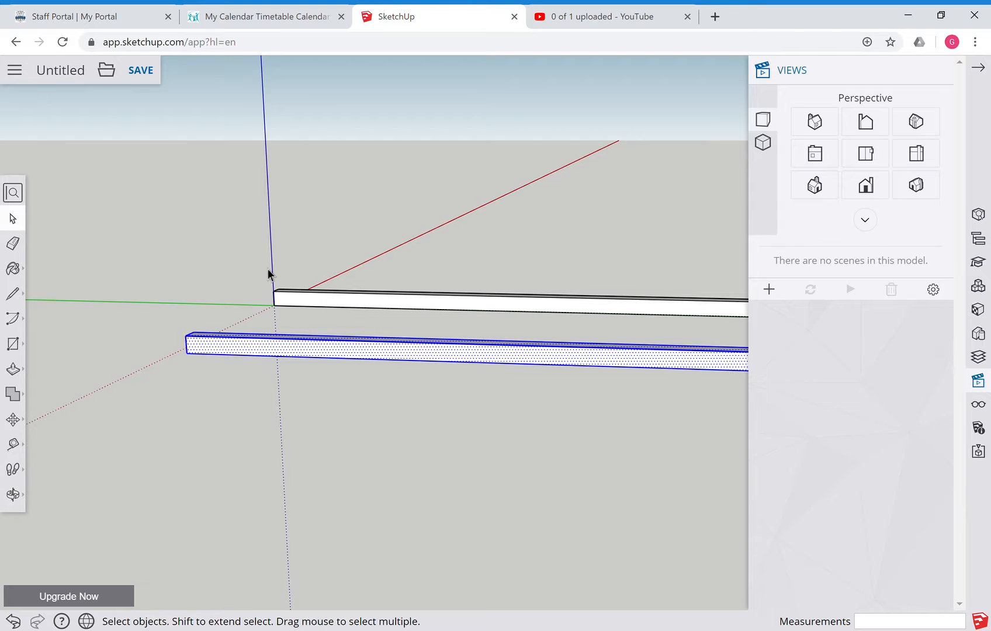
right_click(322, 302)
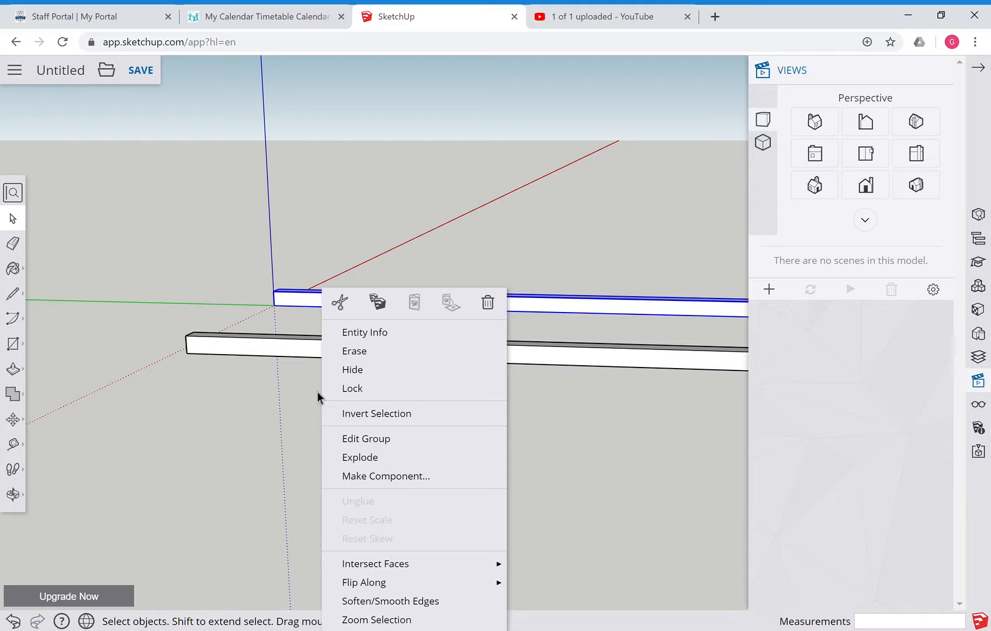
click(281, 389)
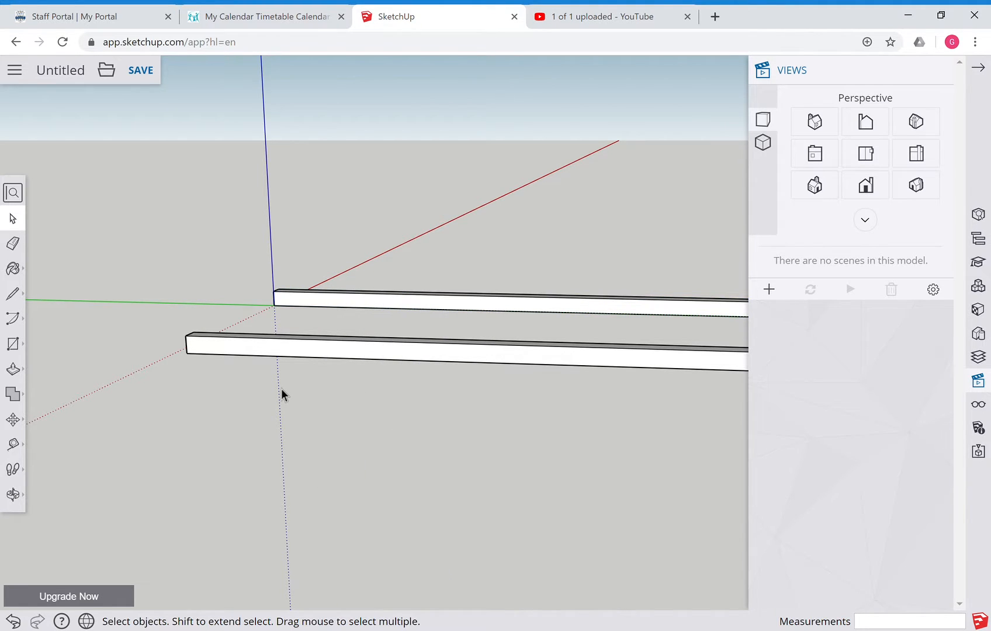
Select all faces and edges of the ungrouped second bar and make it a component named "truss member".
triple_click(296, 354)
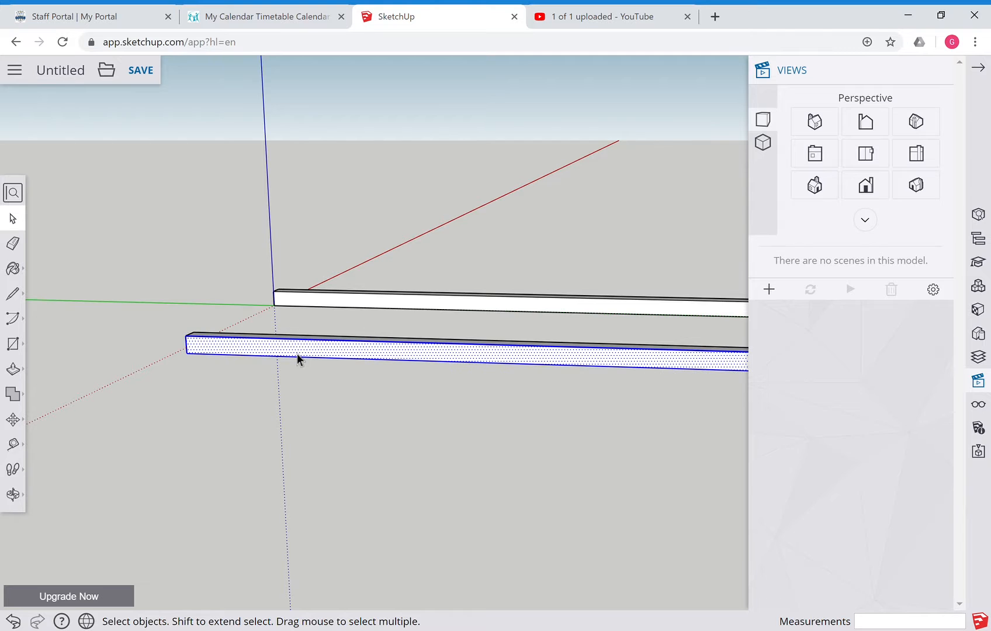
right_click(297, 354)
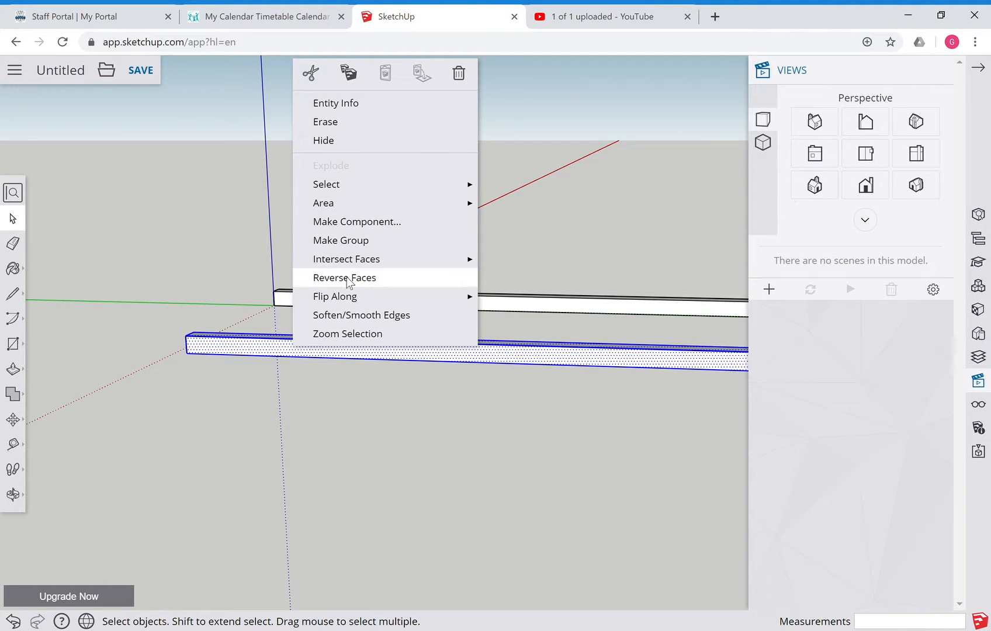
click(360, 228)
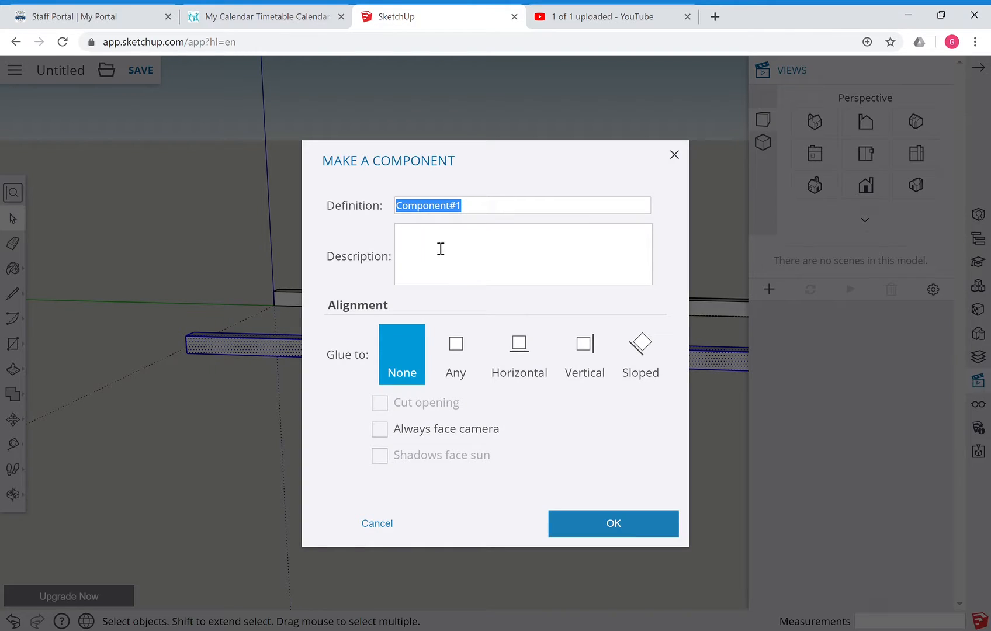
text(truss member)
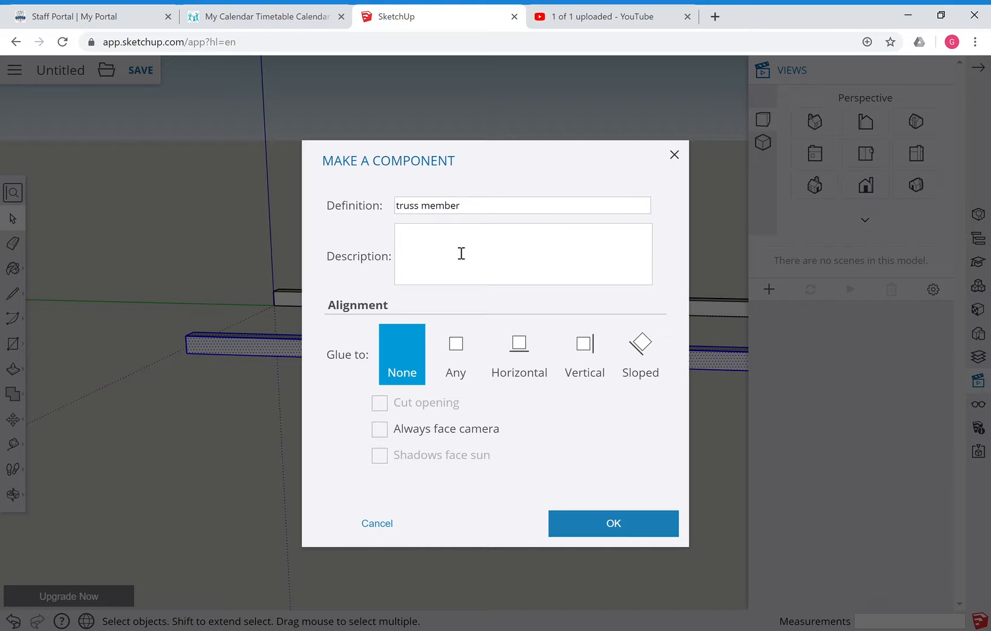
click(607, 524)
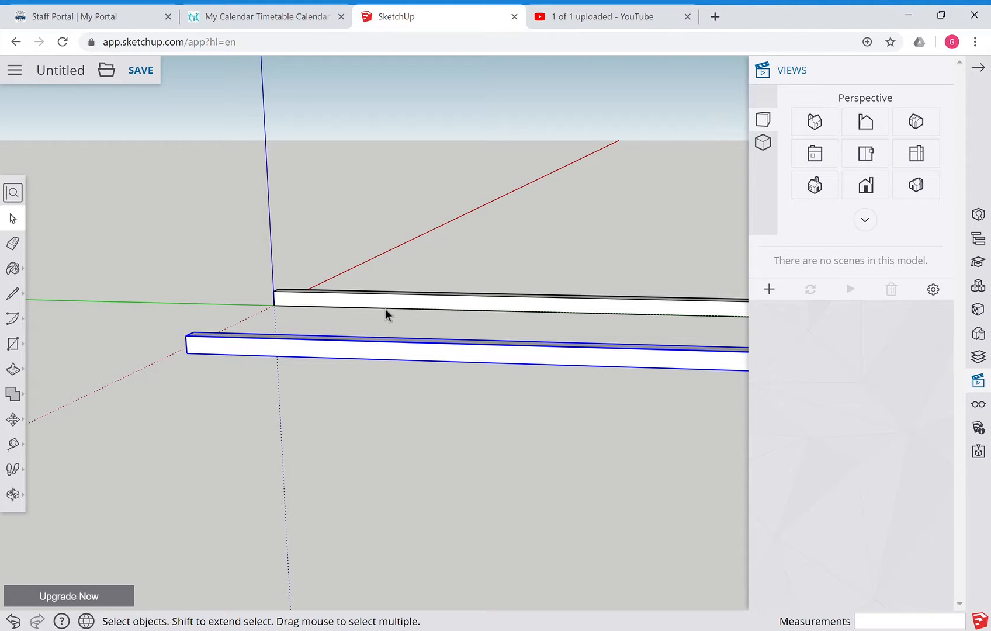
Place a Tape Measure guide line 50 mm along the grouped bar, measured from its end edge at the origin.
click(13, 444)
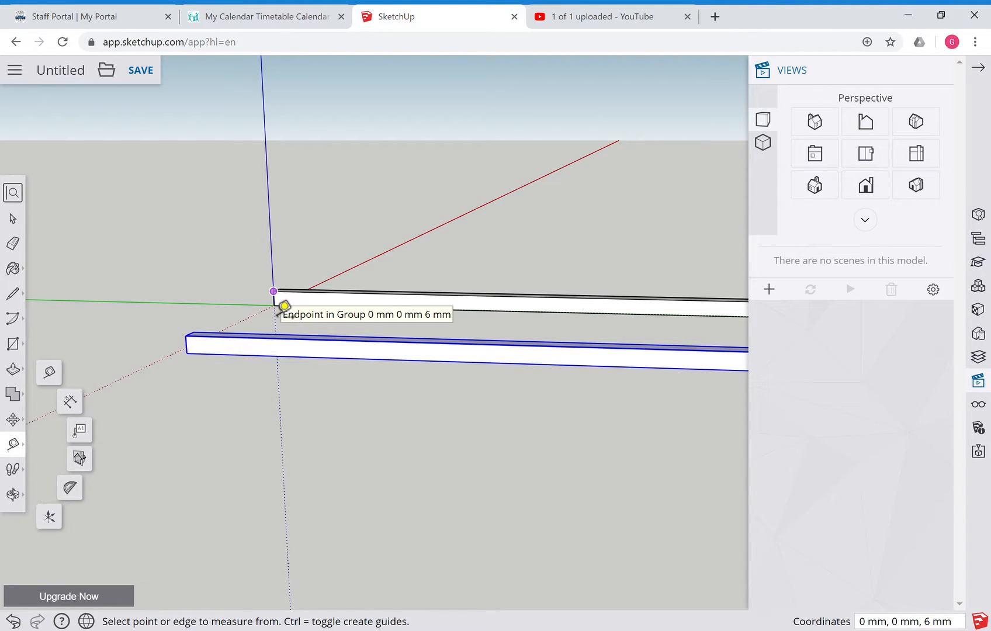
scroll(199, 233, down, 2)
scroll(200, 233, up, 5)
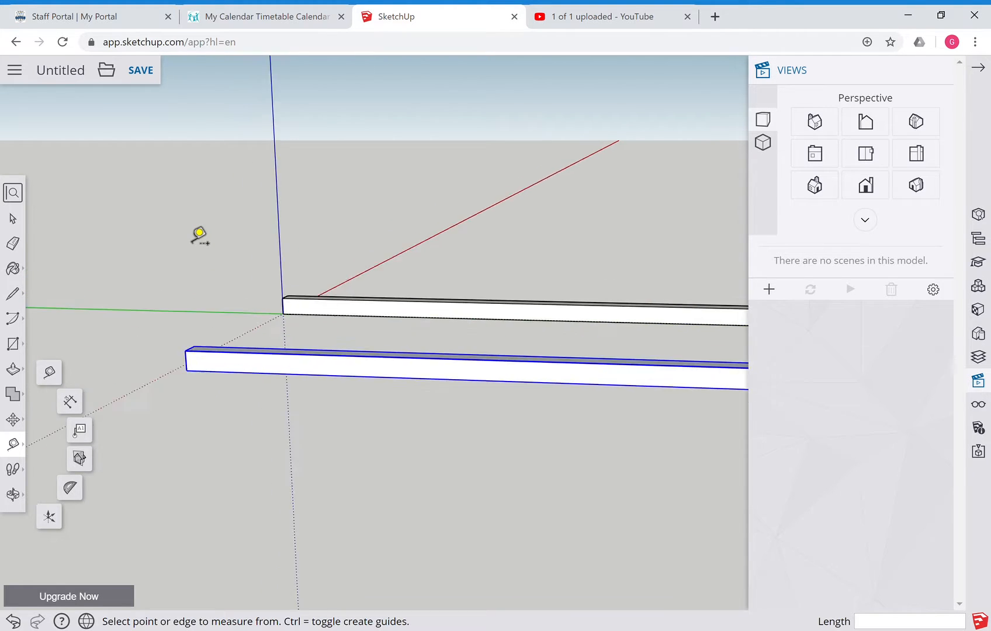
scroll(199, 233, up, 1)
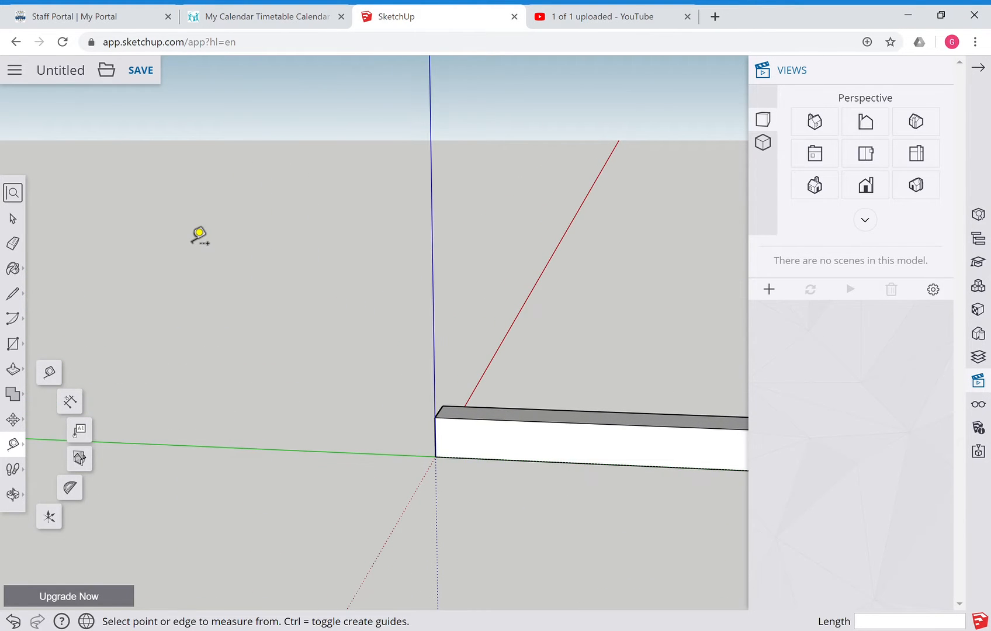
click(447, 449)
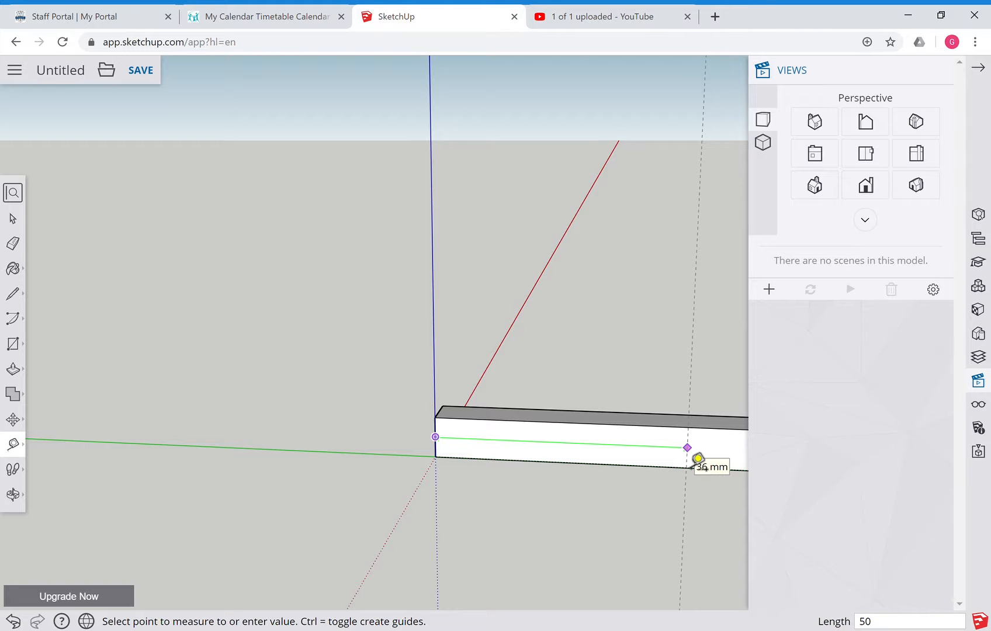
click(698, 459)
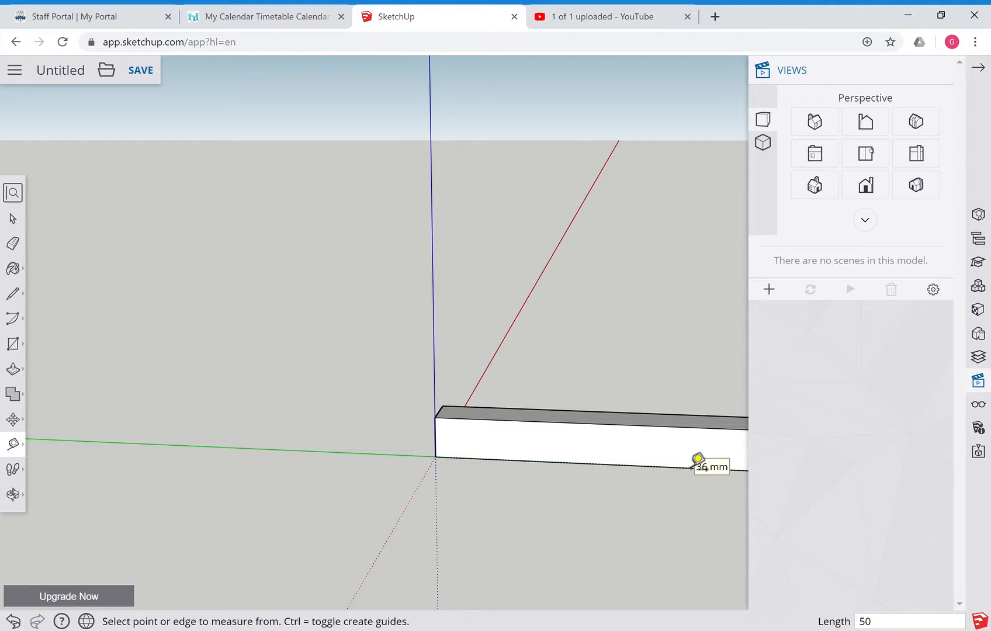
scroll(698, 458, down, 3)
scroll(698, 459, up, 3)
scroll(698, 458, down, 3)
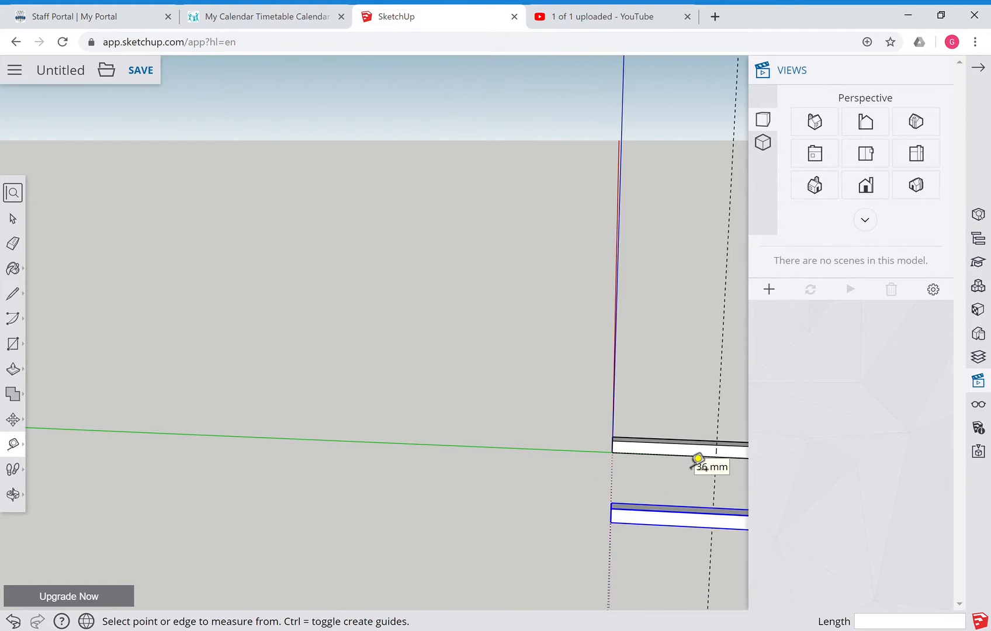
scroll(699, 458, up, 2)
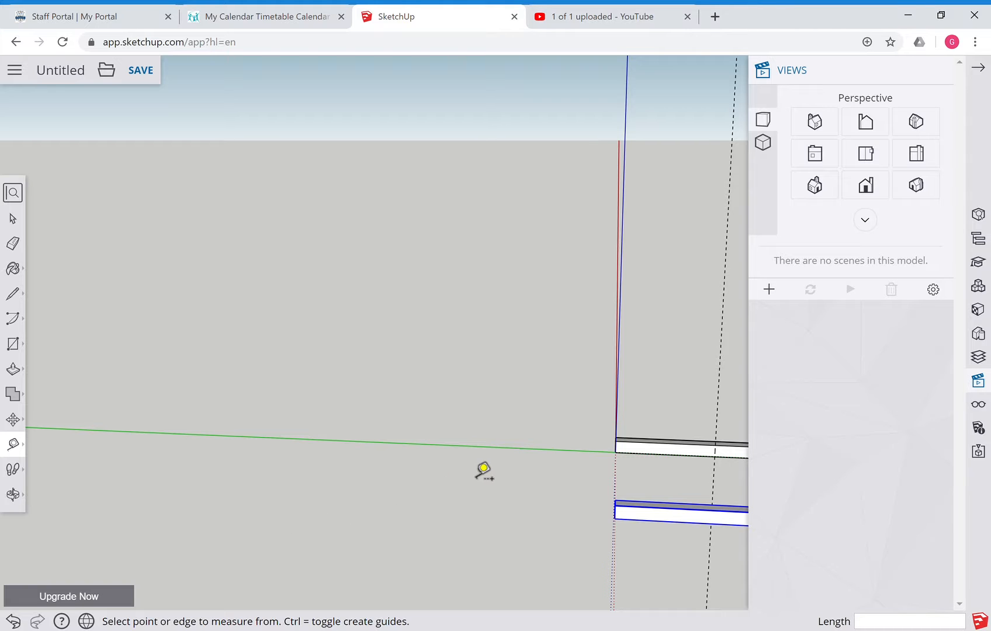
Place another Tape Measure guide line 100 mm along the grouped bar from its end edge at the origin.
scroll(476, 478, up, 3)
scroll(477, 478, down, 6)
scroll(476, 478, up, 5)
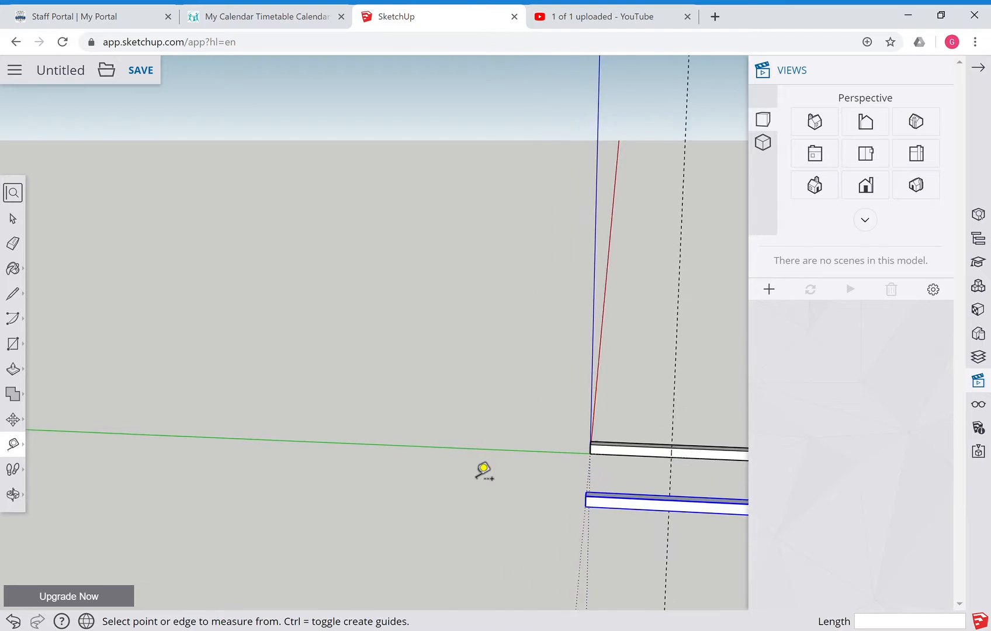
scroll(483, 471, up, 2)
scroll(483, 471, up, 1)
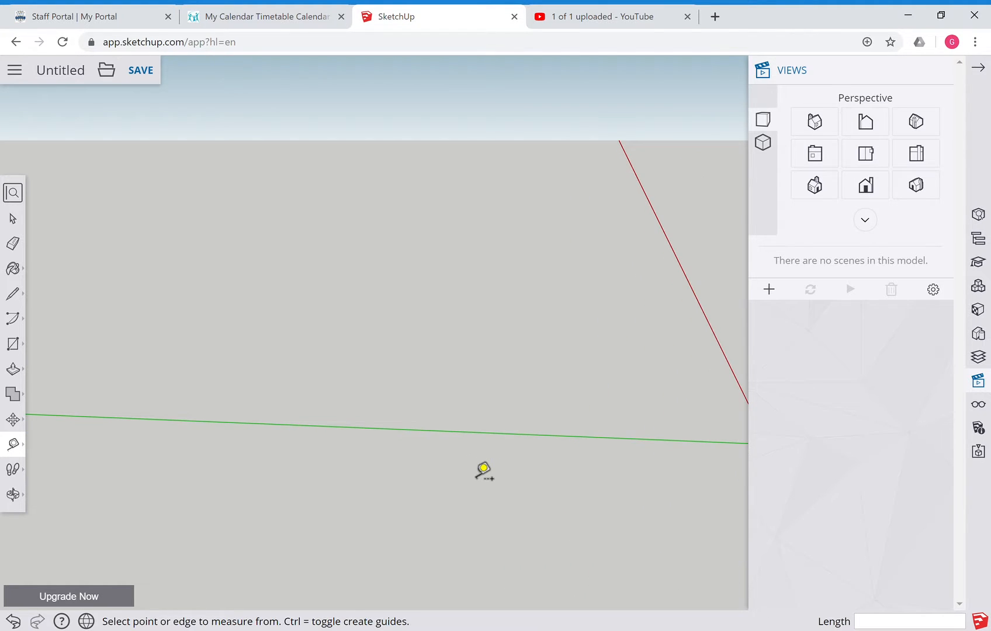
click(13, 494)
click(67, 470)
drag(453, 524, 122, 471)
drag(246, 471, 232, 467)
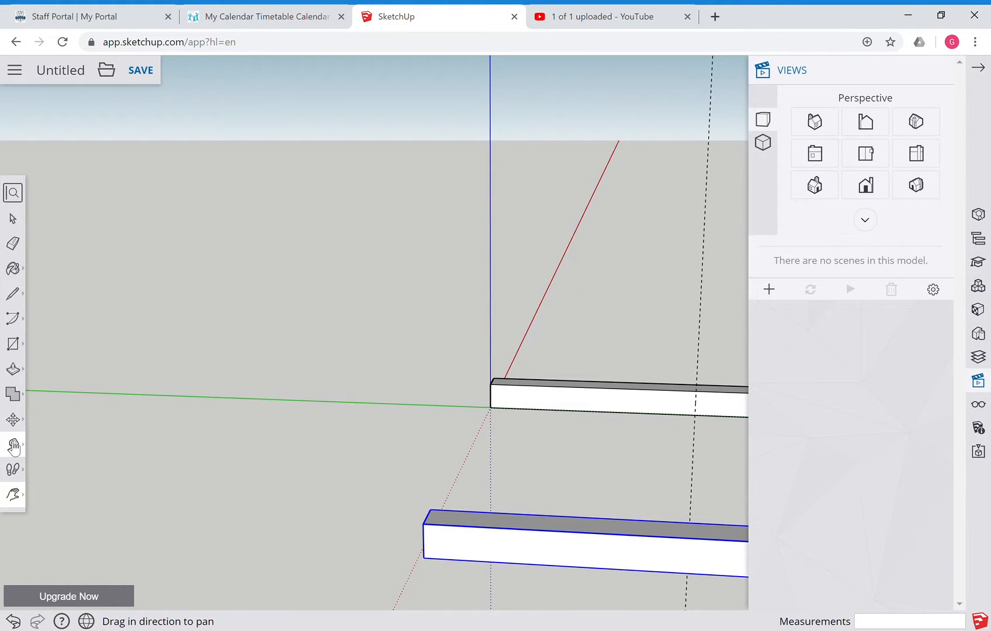
click(14, 446)
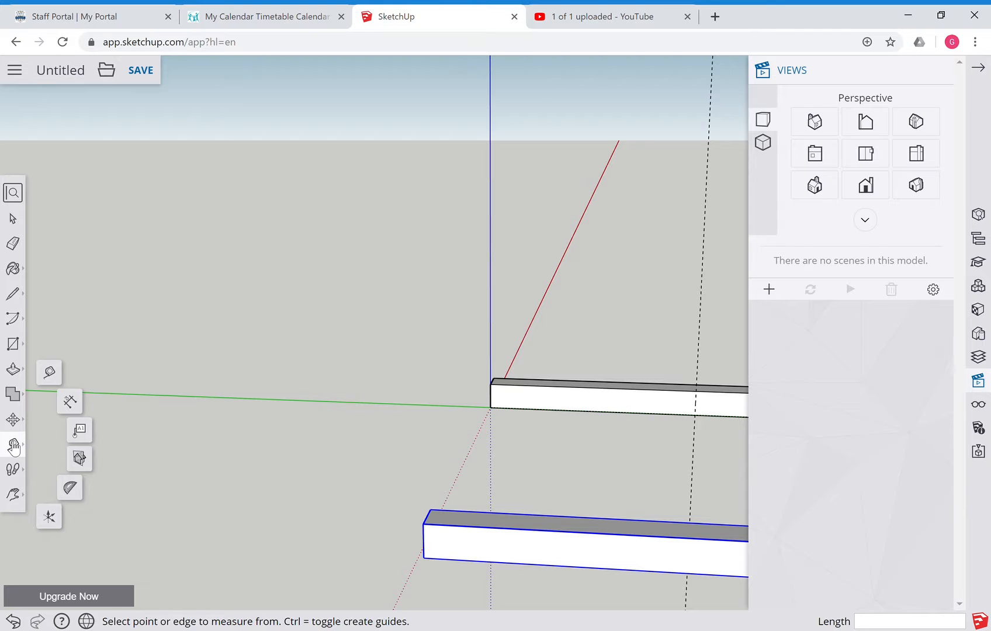
click(499, 406)
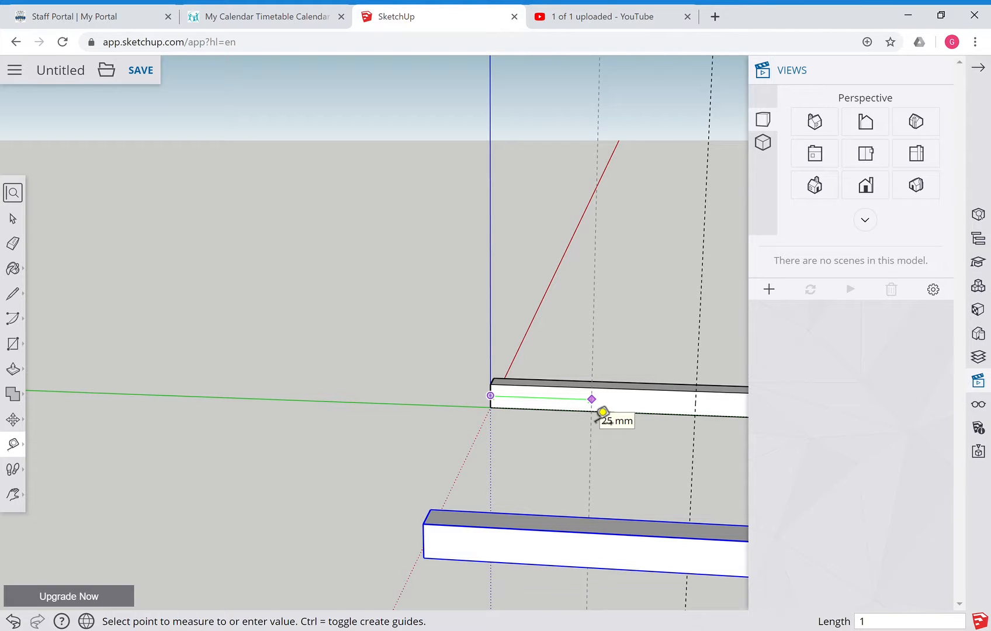
click(602, 412)
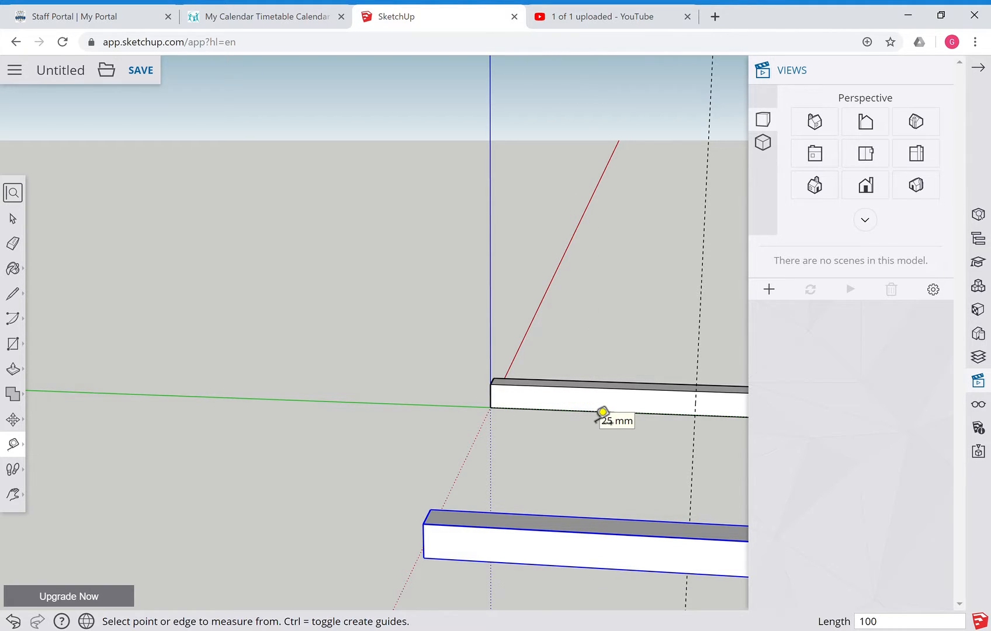
Rotate the truss member component upward by 45 degrees about the lower corner of its near end.
scroll(389, 397, up, 3)
scroll(389, 396, down, 5)
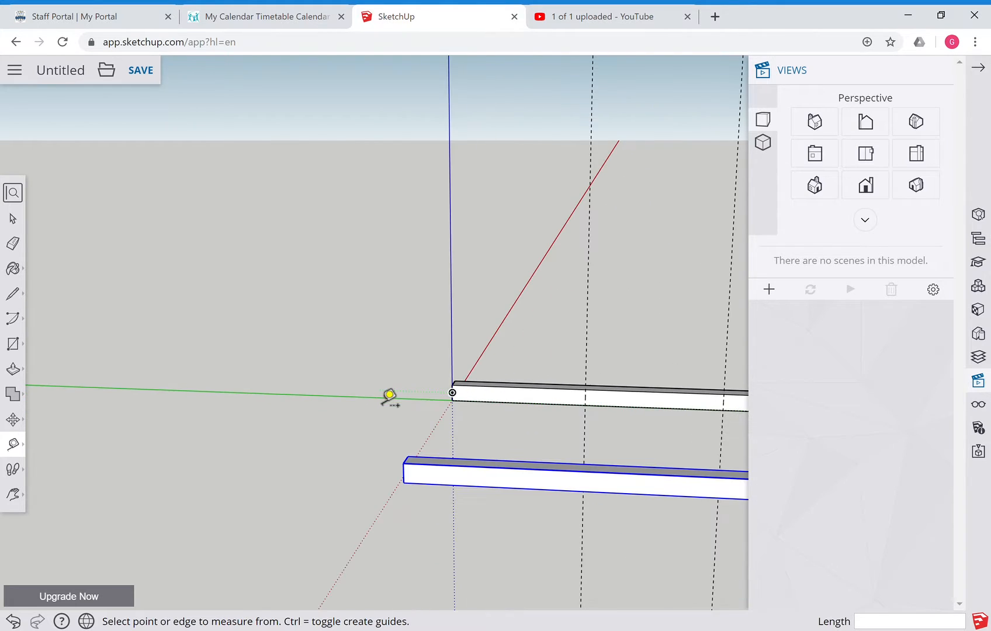
scroll(389, 398, down, 2)
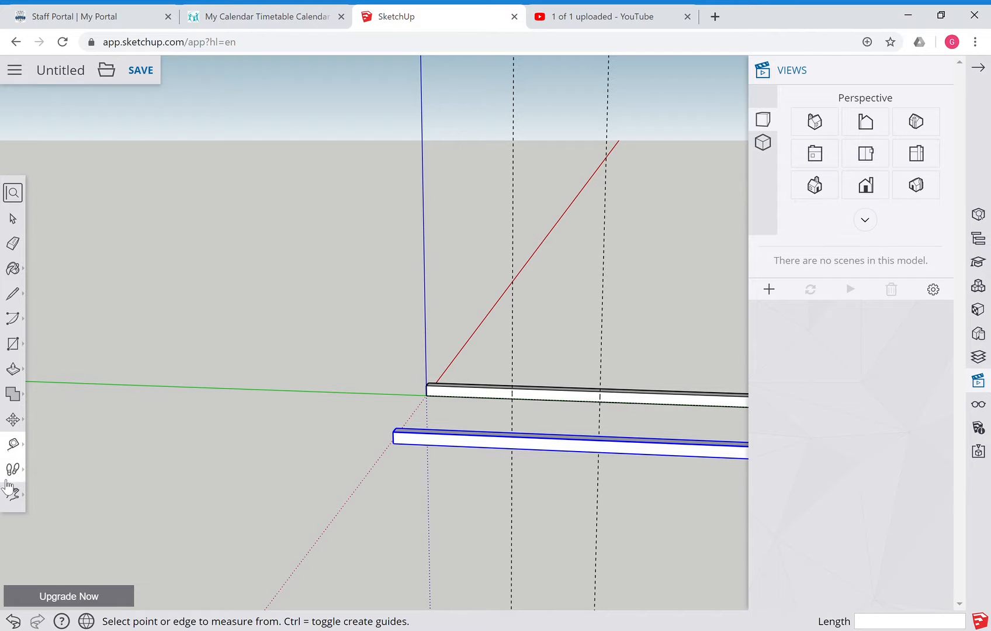
scroll(248, 480, down, 3)
scroll(248, 480, up, 7)
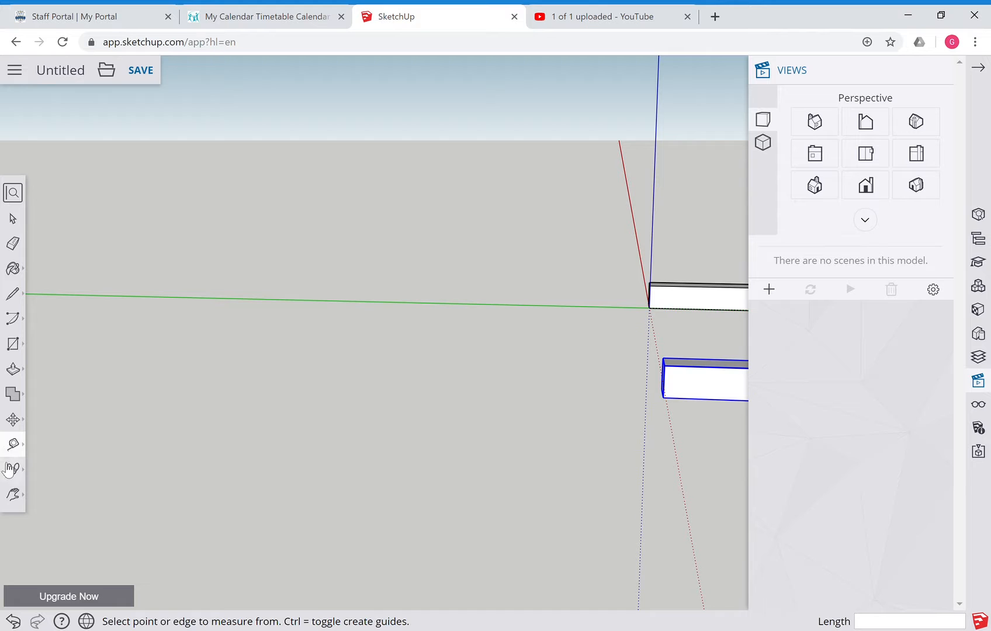
click(24, 495)
drag(513, 459, 137, 418)
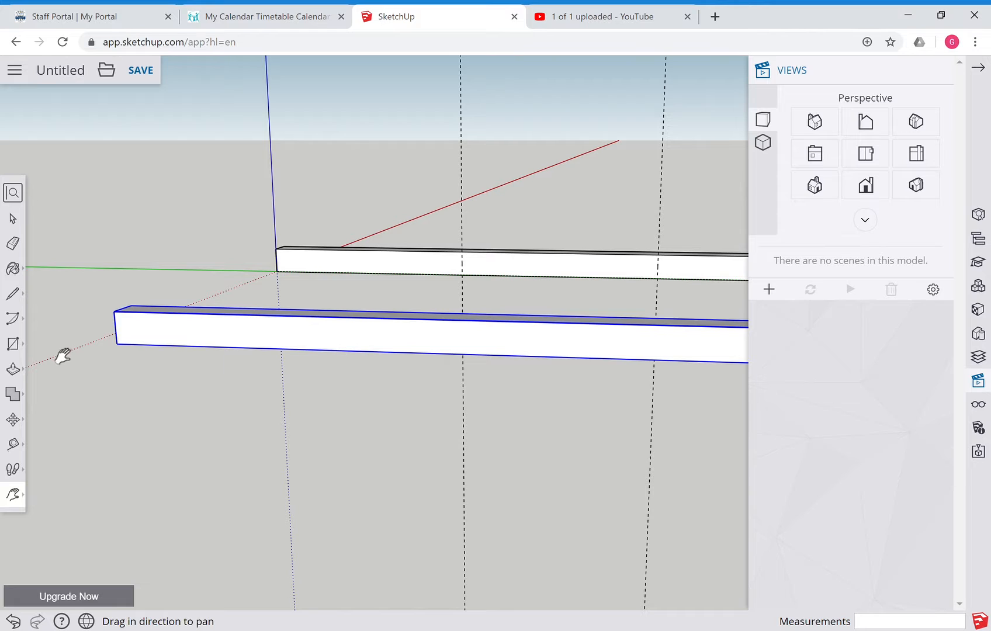
click(23, 430)
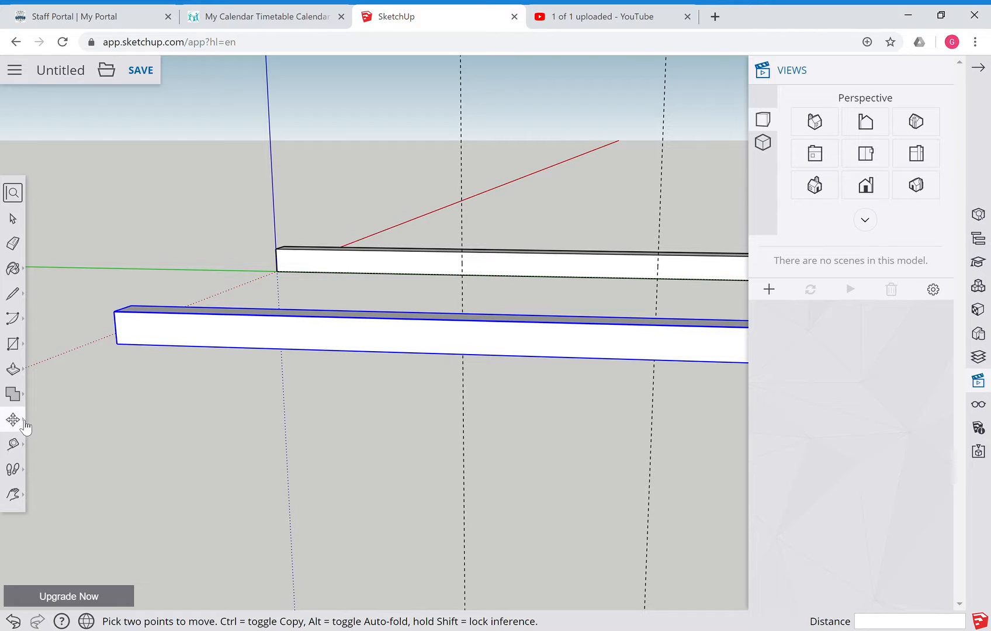
mouse_move(26, 428)
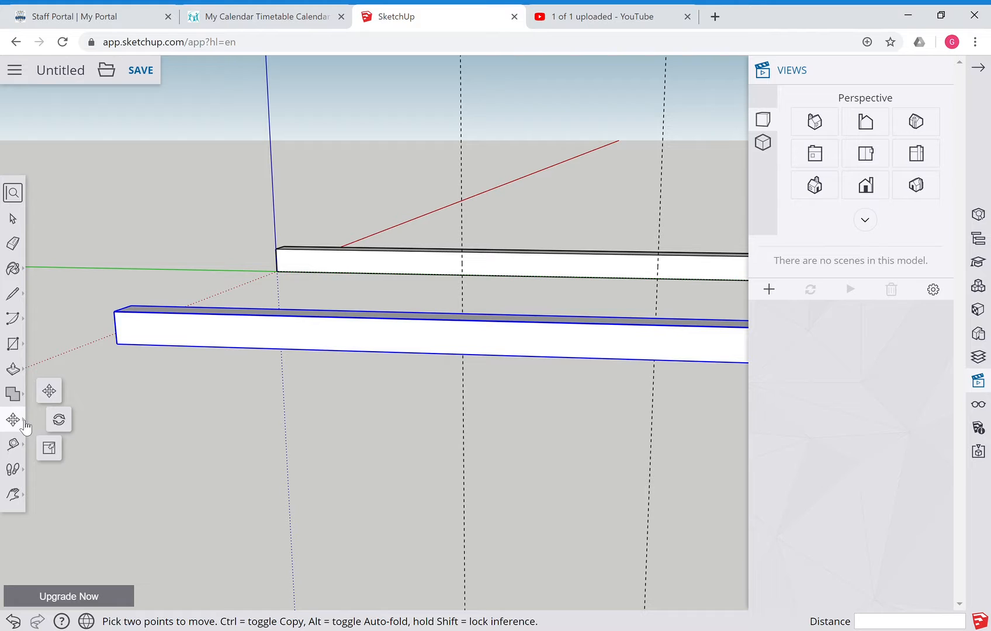
click(59, 420)
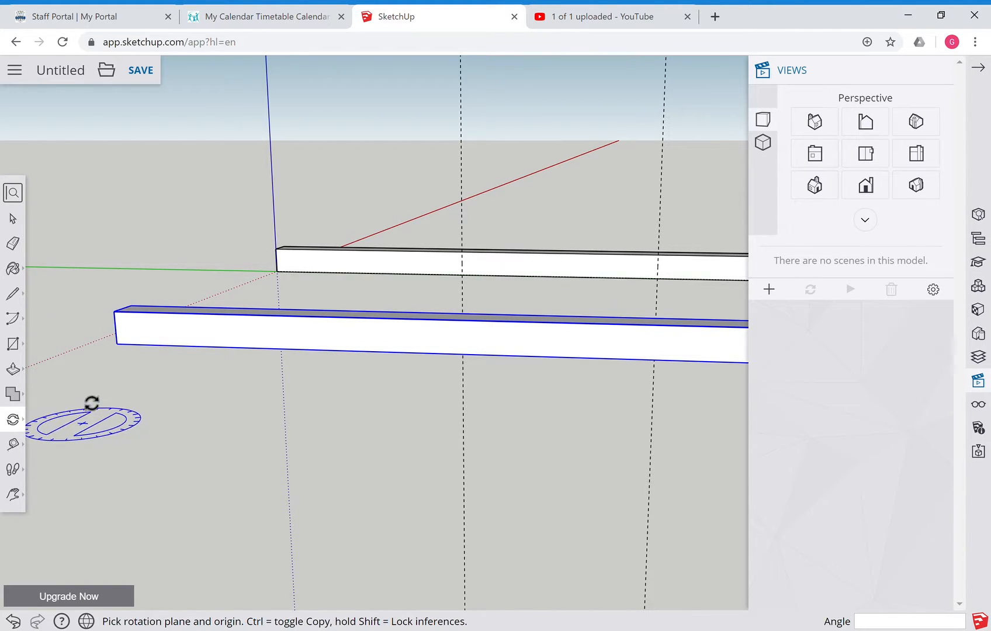
click(118, 346)
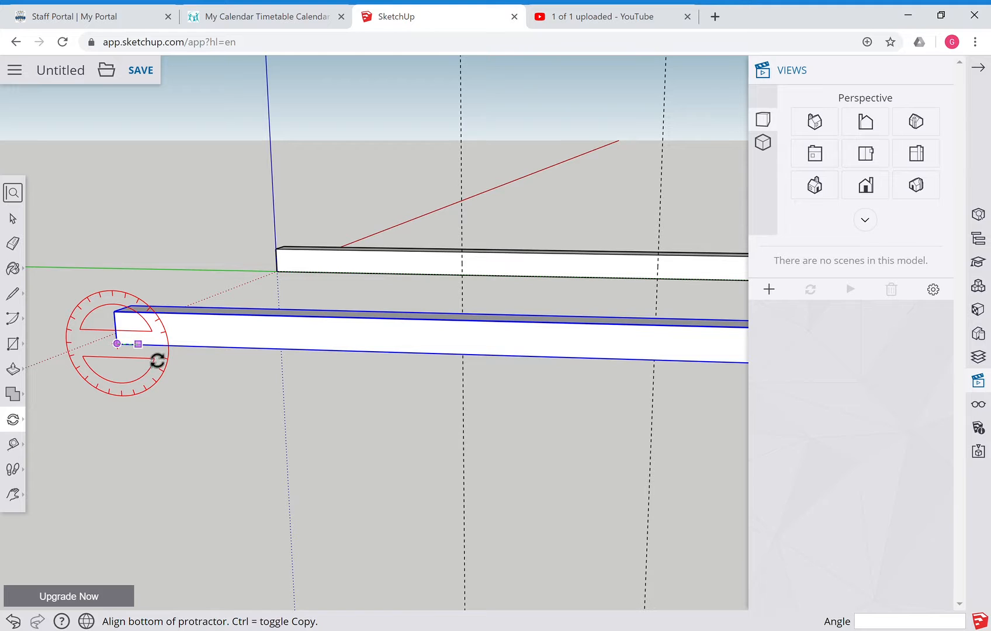
click(227, 349)
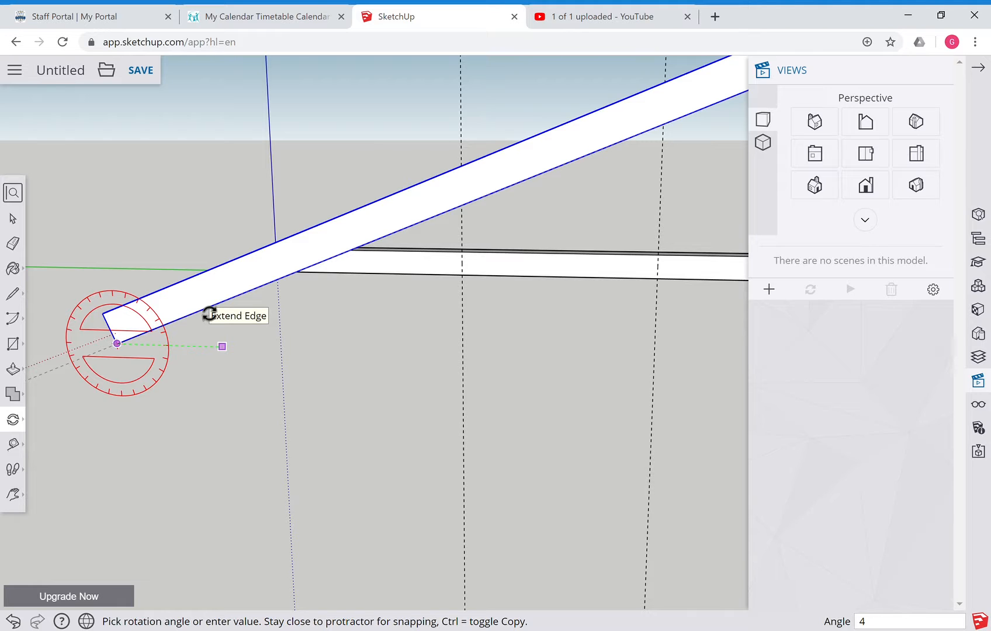
text(45)
key(Return)
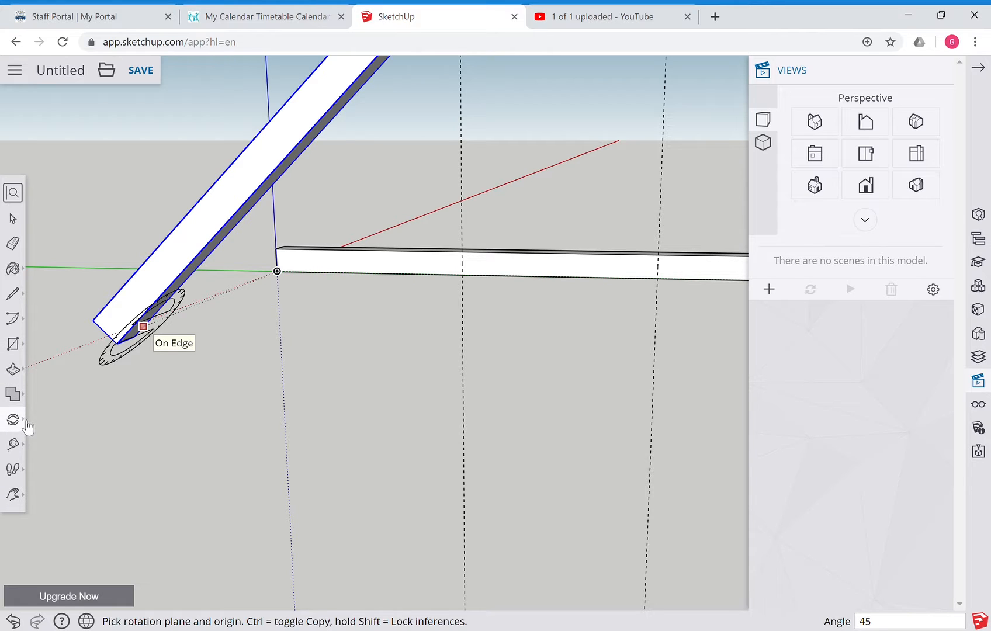
Open the truss member for editing and draw a vertical line about 9 mm long from its lowest corner to its upper edge.
mouse_move(27, 425)
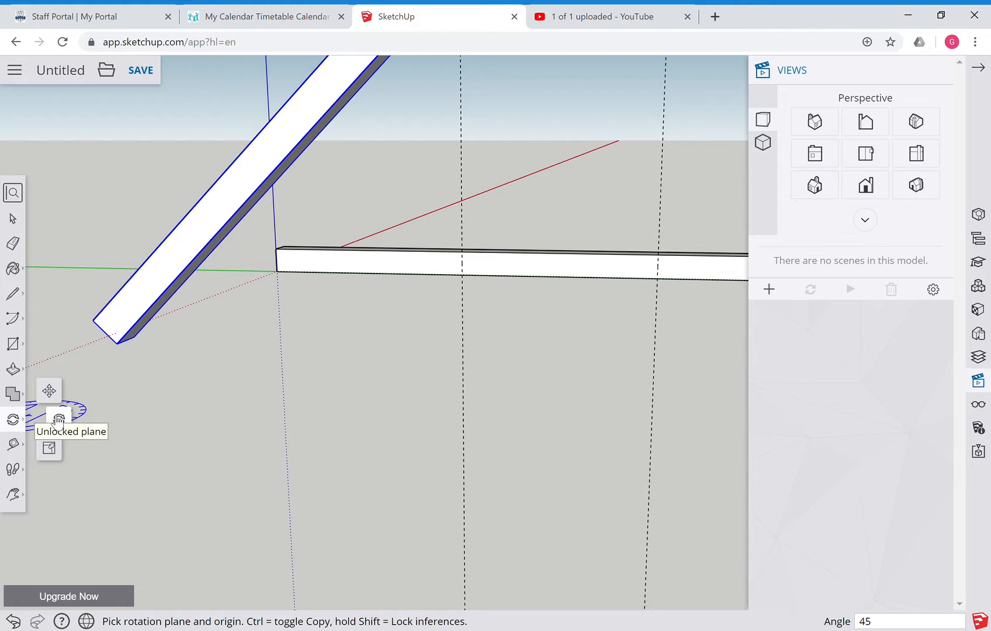
click(49, 391)
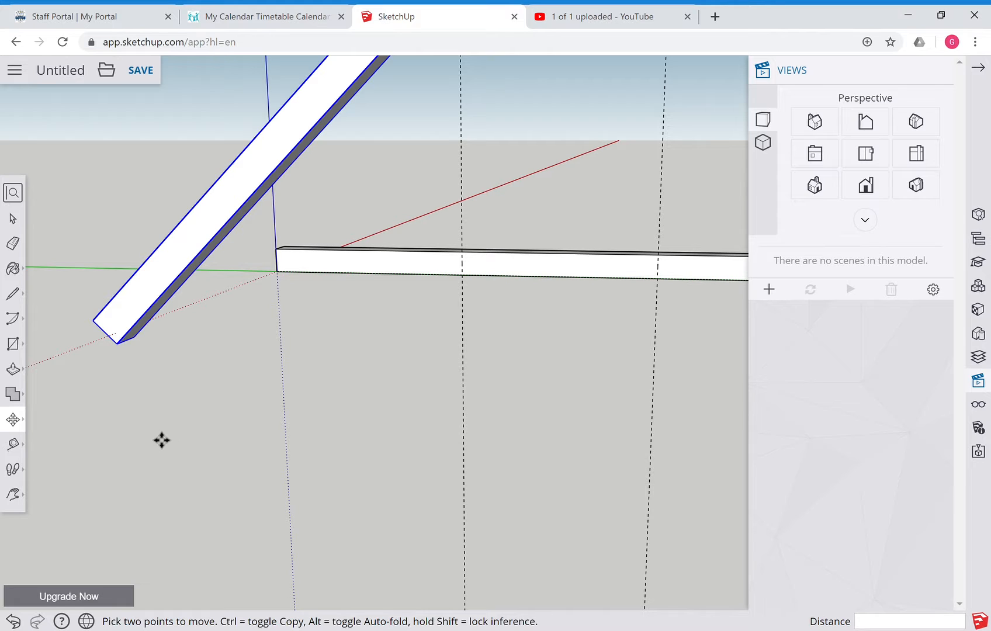
click(13, 219)
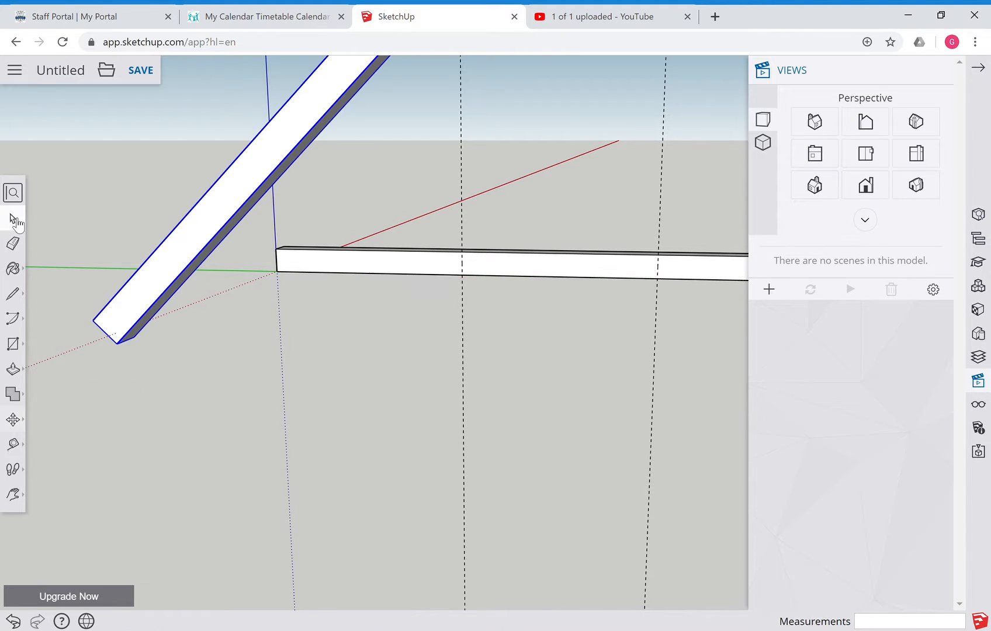
double_click(138, 304)
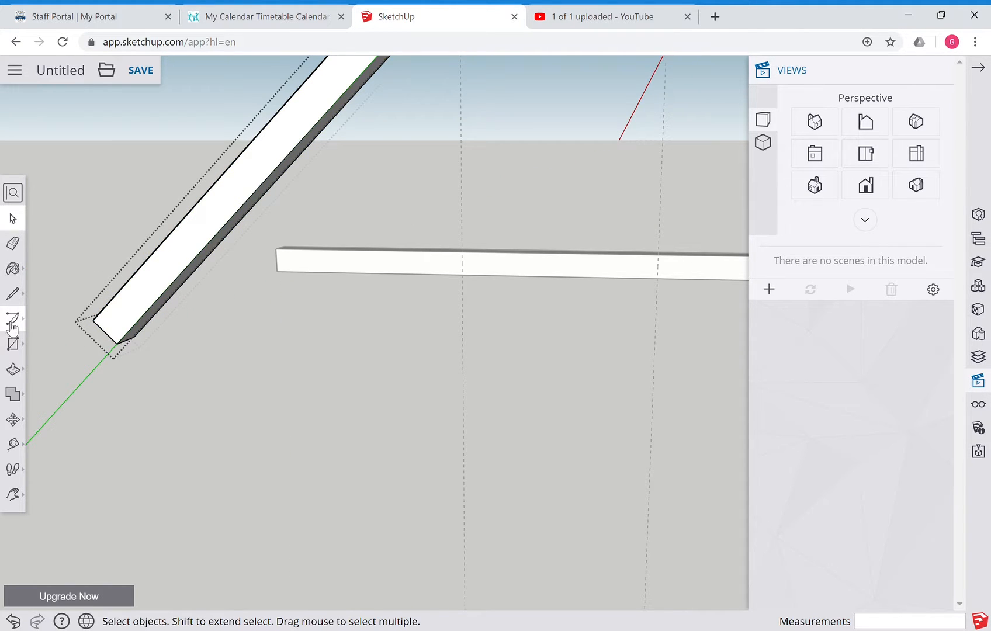
click(13, 293)
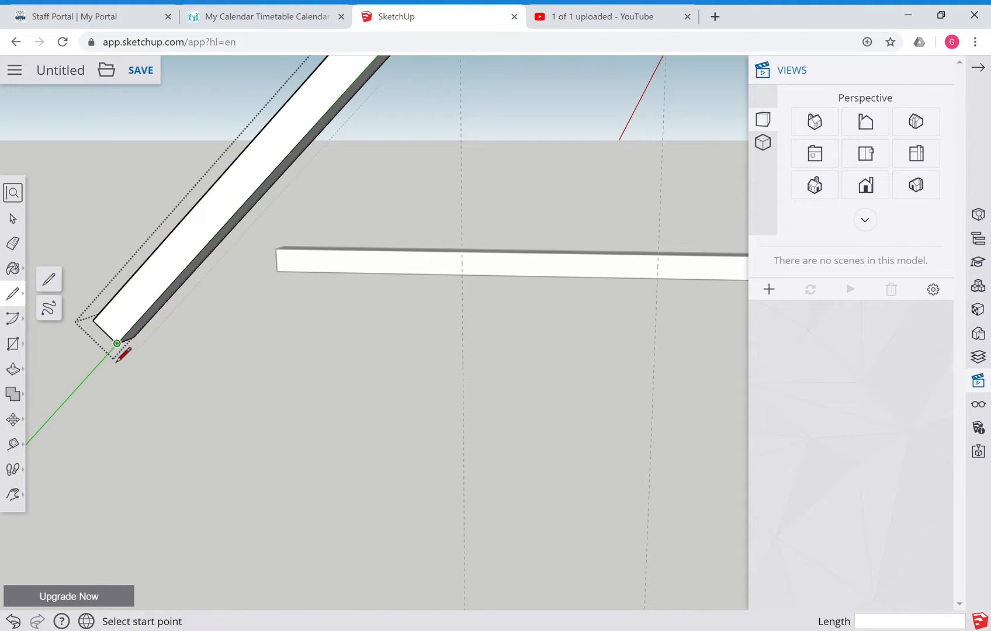
click(117, 344)
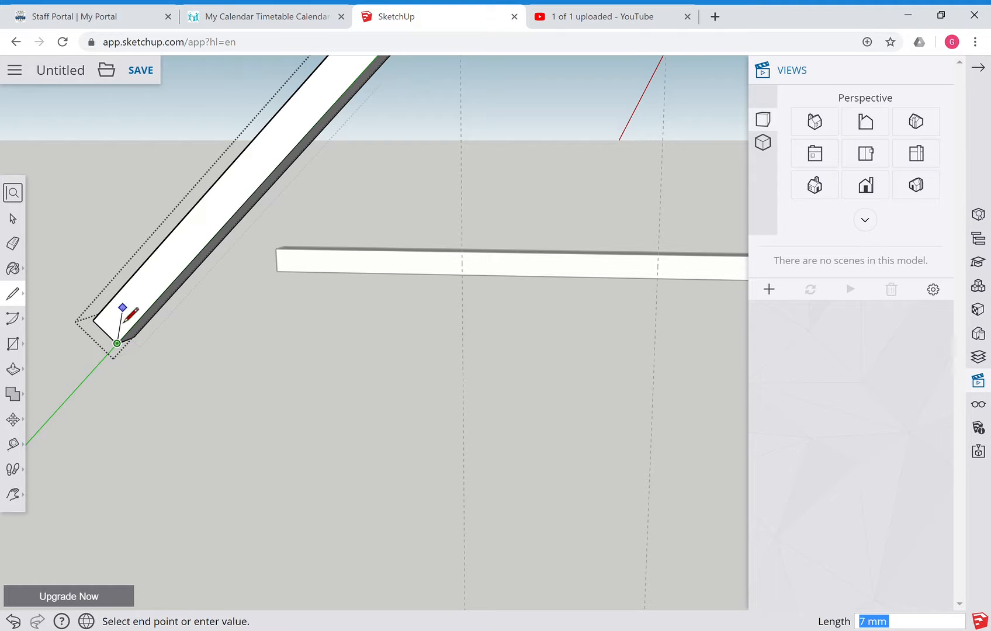
click(121, 316)
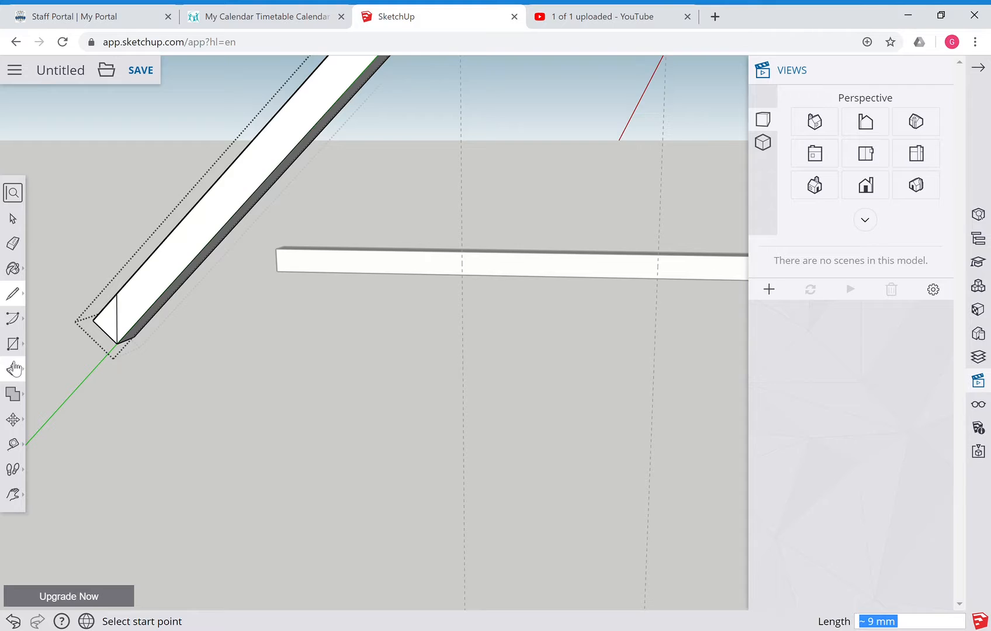
Push the triangular end piece beyond the vertical line through the member's full thickness to cut it away.
click(13, 369)
click(113, 321)
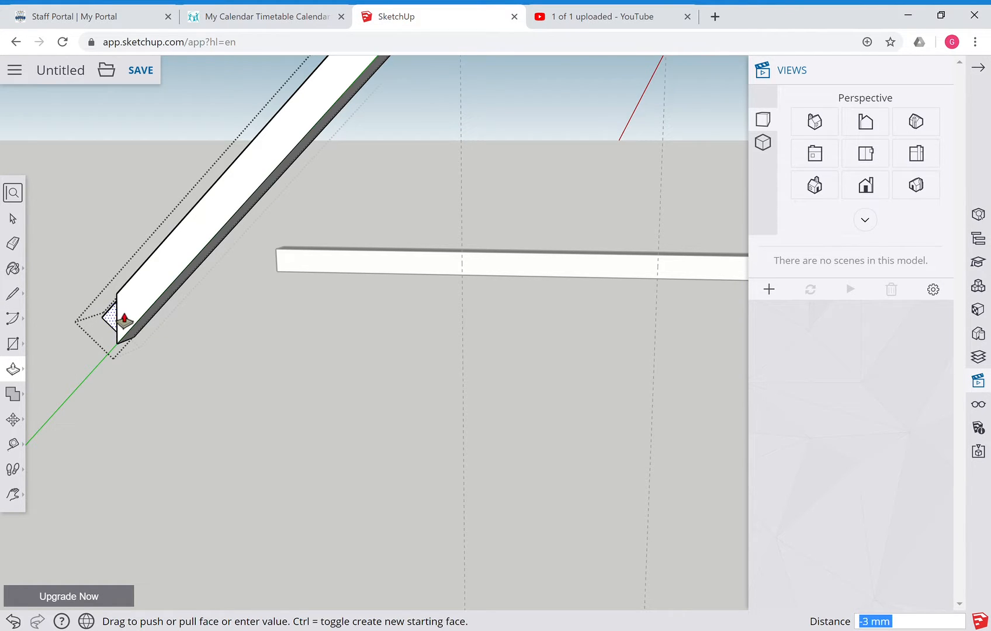
click(125, 321)
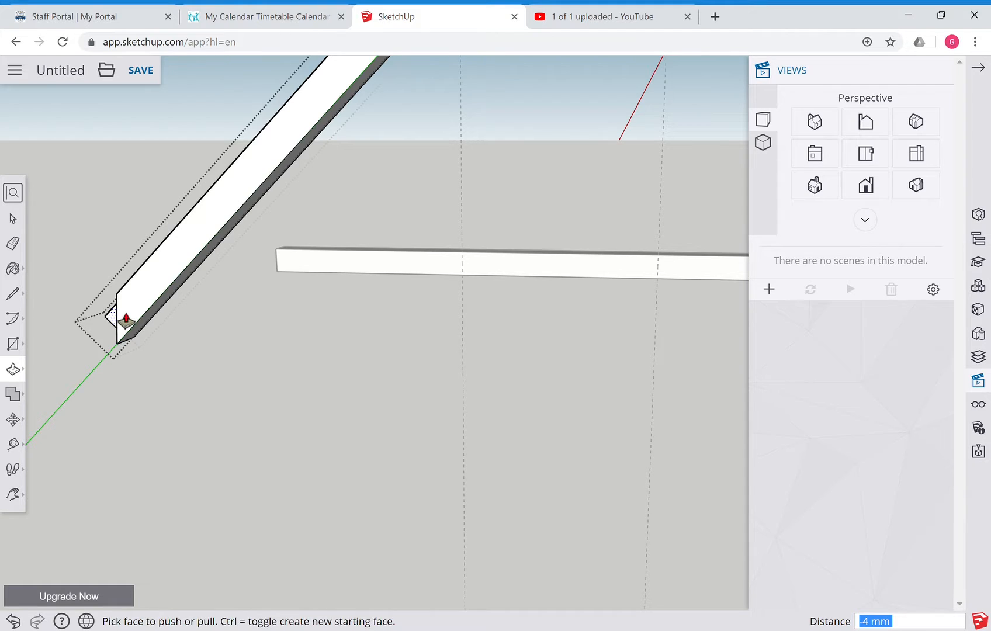
click(125, 321)
key(Escape)
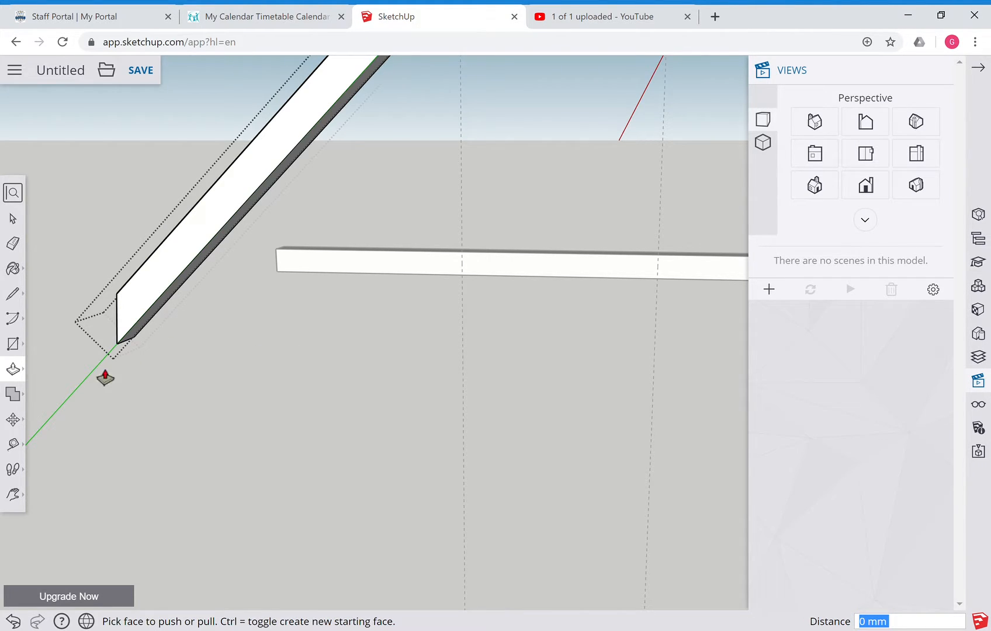
Try to move the trimmed member by the lower corner of its cut end towards the grouped bar.
click(20, 504)
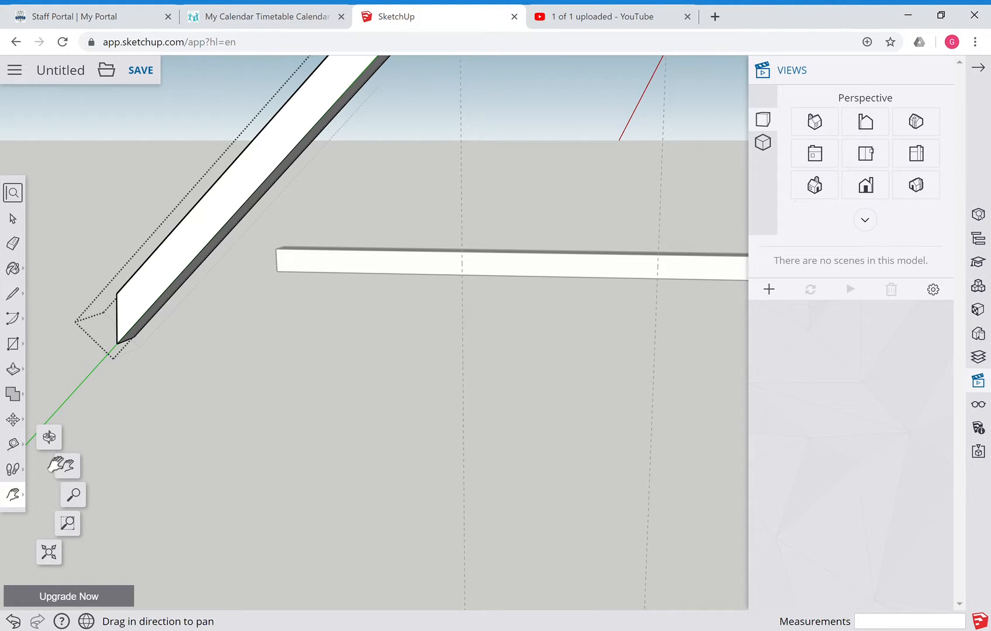
click(49, 437)
drag(219, 451, 642, 378)
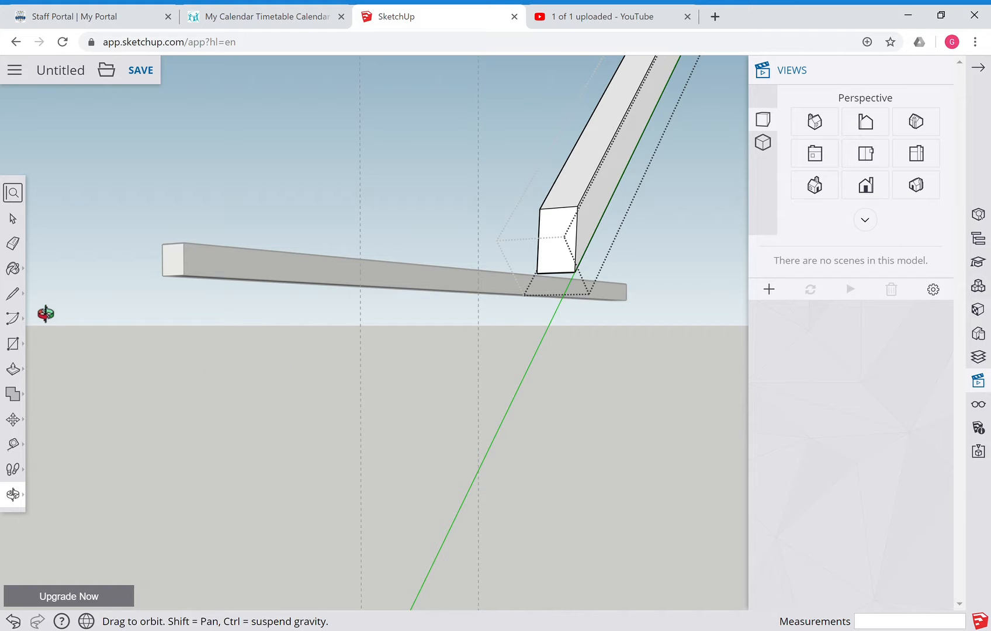
click(22, 227)
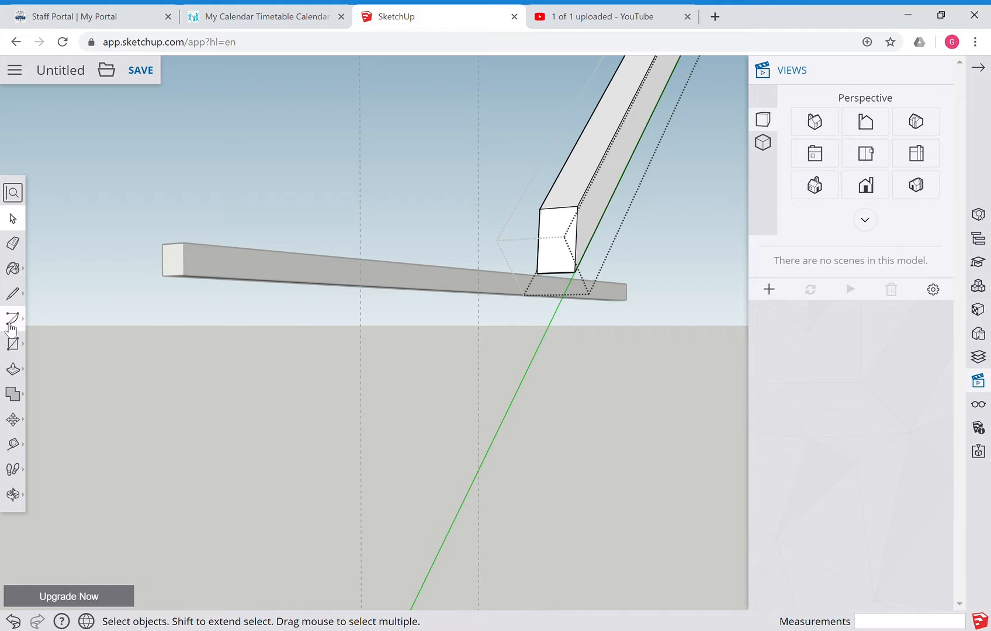
click(12, 419)
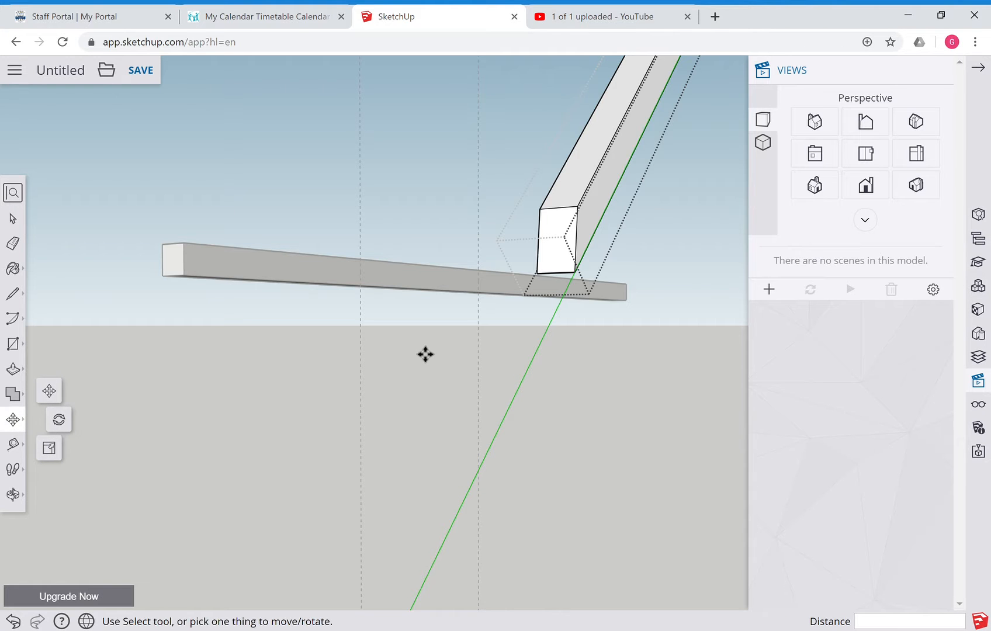
click(543, 281)
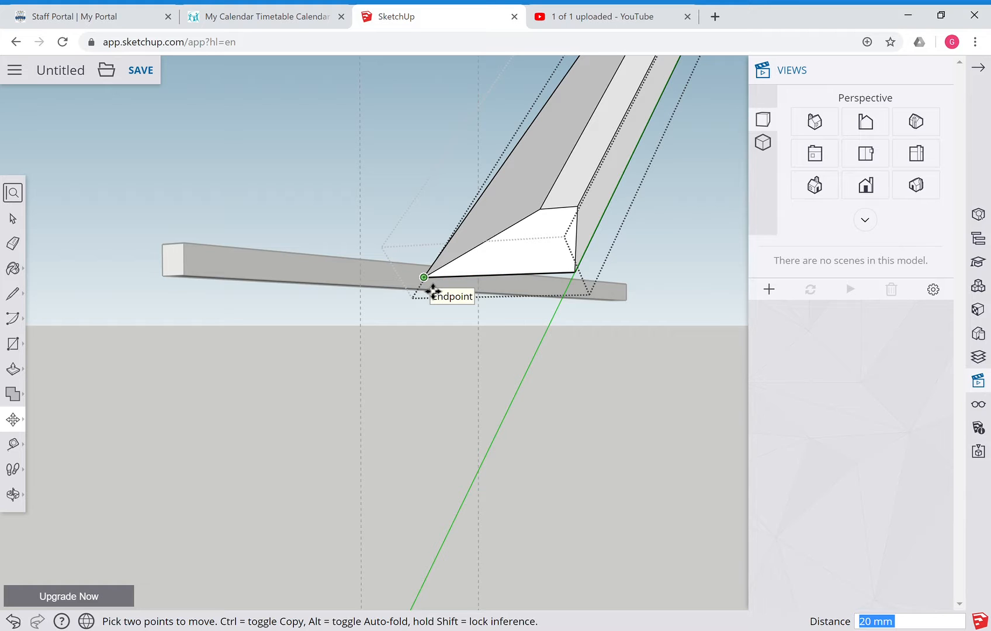
key(Escape)
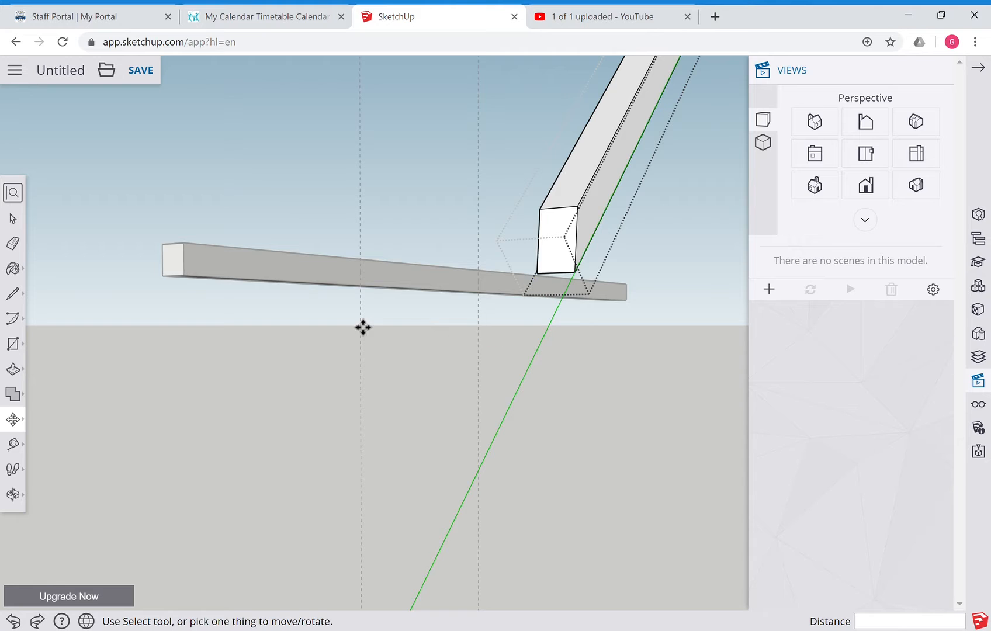
Select all of the member's connected geometry and move it about 75 mm by its lower cut corner to the grouped bar's end corner.
click(12, 219)
click(561, 239)
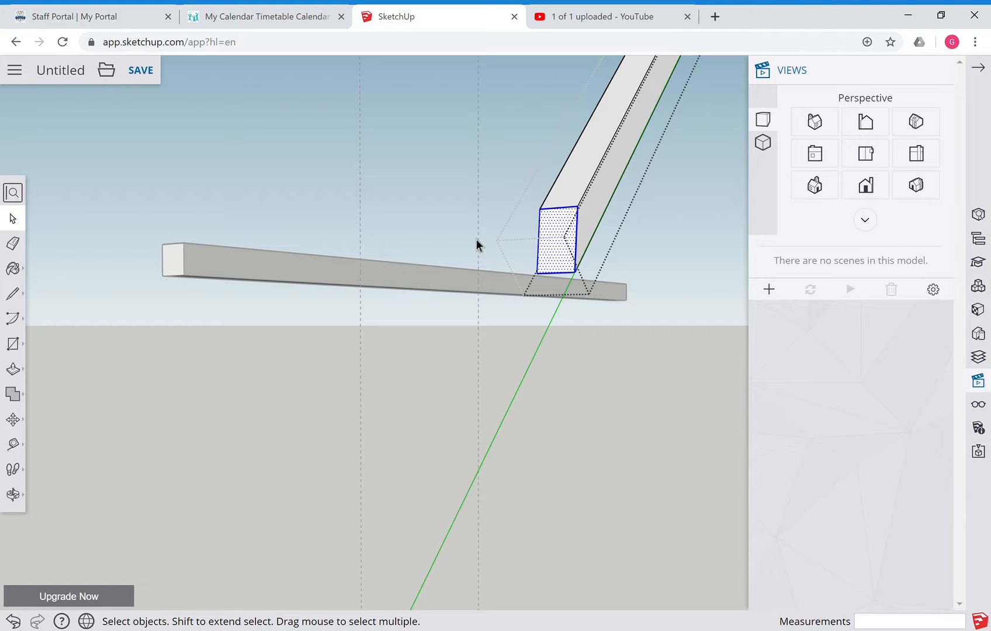
click(582, 172)
triple_click(597, 195)
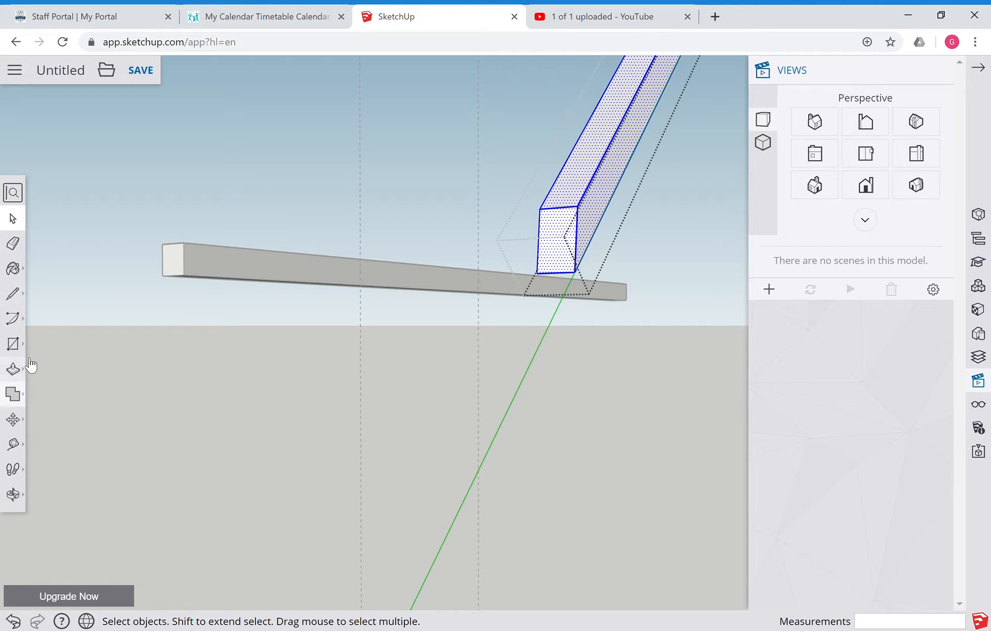
click(16, 421)
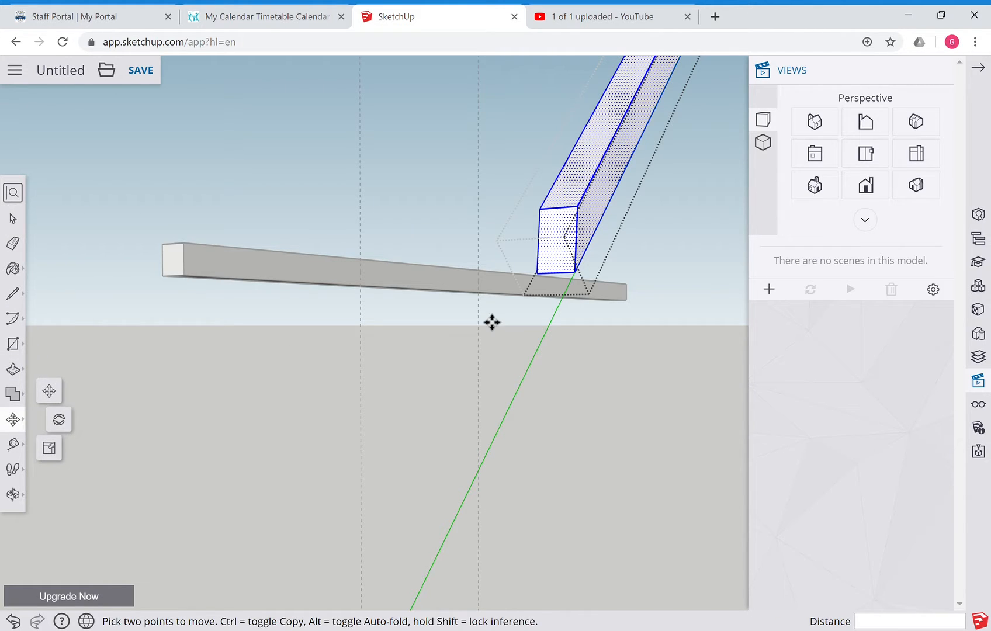
click(549, 286)
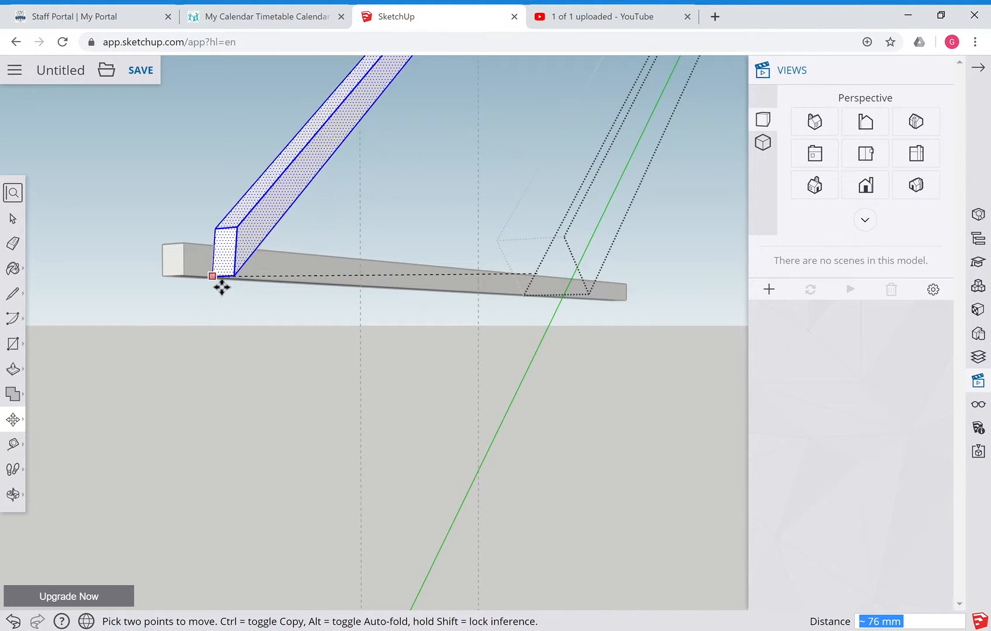
click(202, 287)
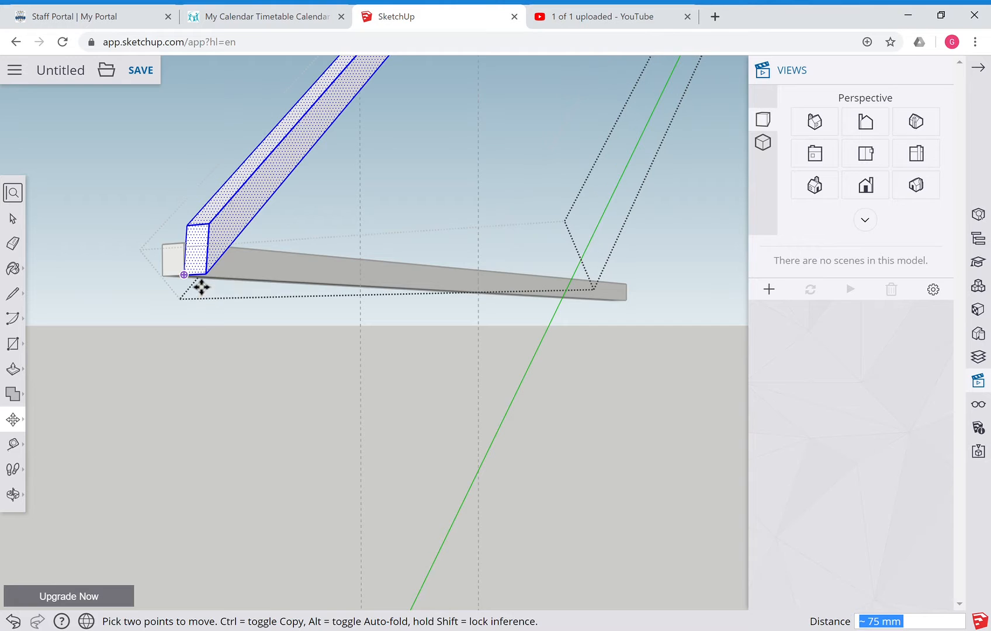
Finish editing the component and select the whole truss member at the origin, viewing the joint from the side.
click(13, 494)
drag(171, 462, 199, 471)
drag(453, 475, 214, 544)
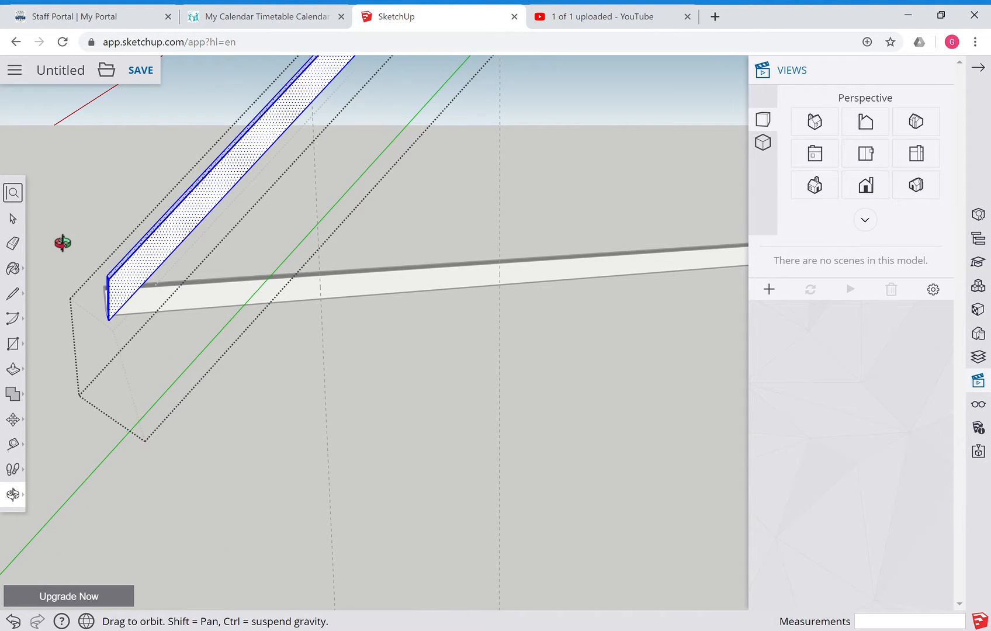
click(13, 218)
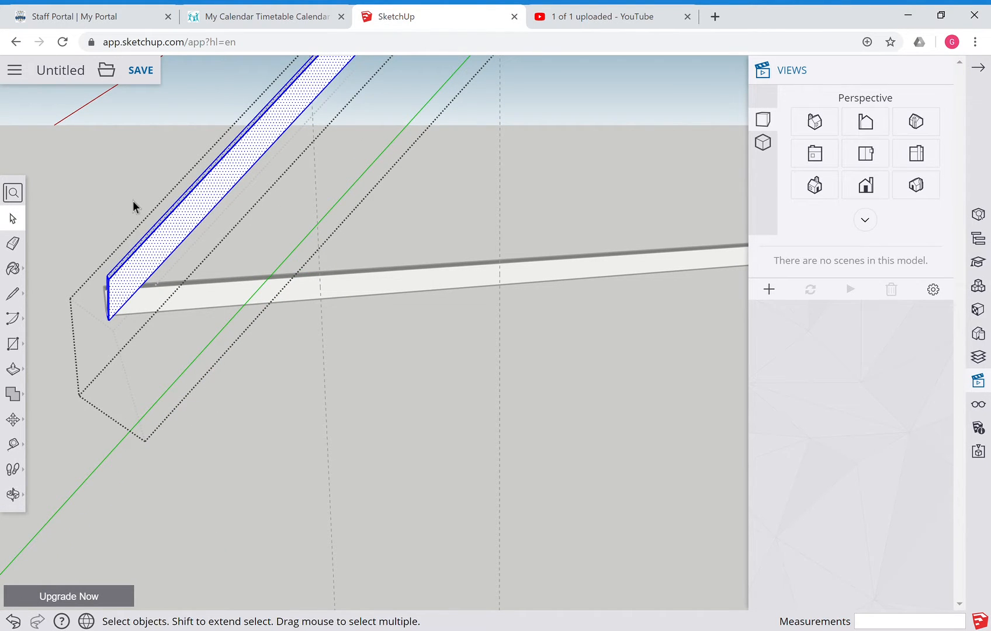
click(132, 200)
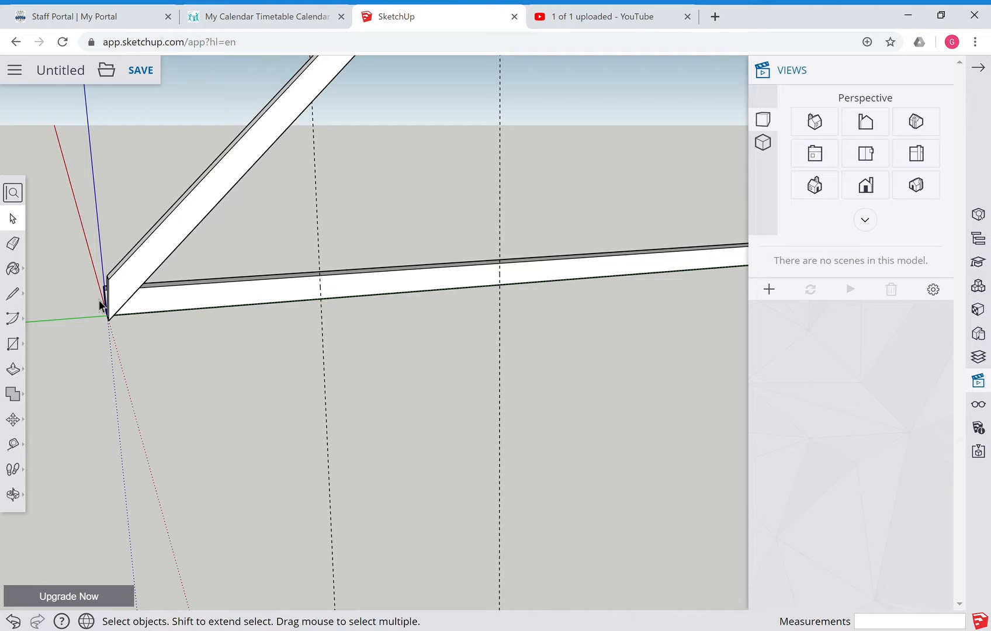
click(159, 260)
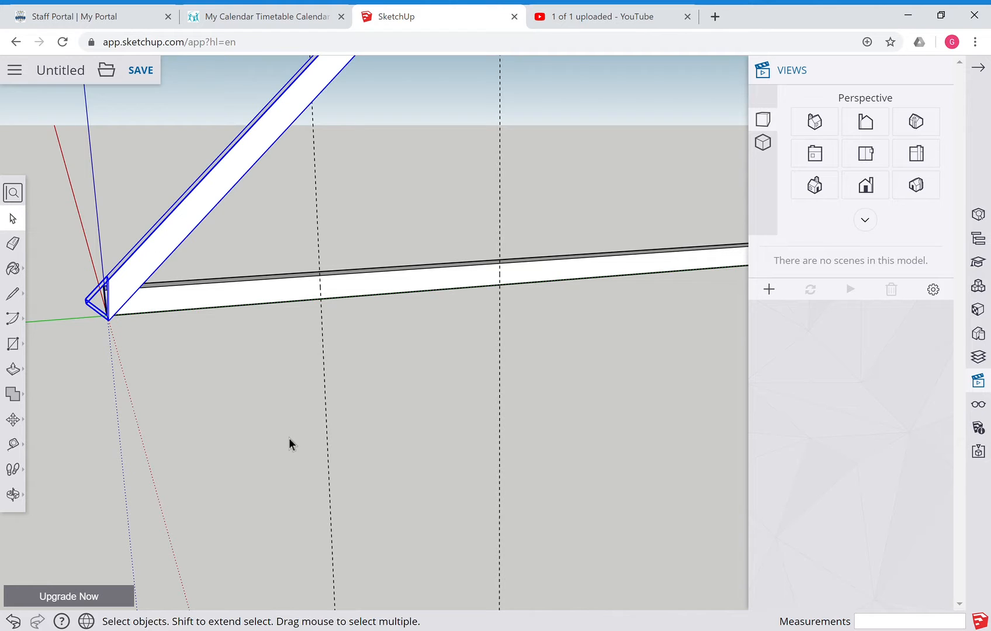
Copy the truss member about 112 mm away from the original, and move the copy about 98 mm towards the second guide line on the bar.
click(13, 425)
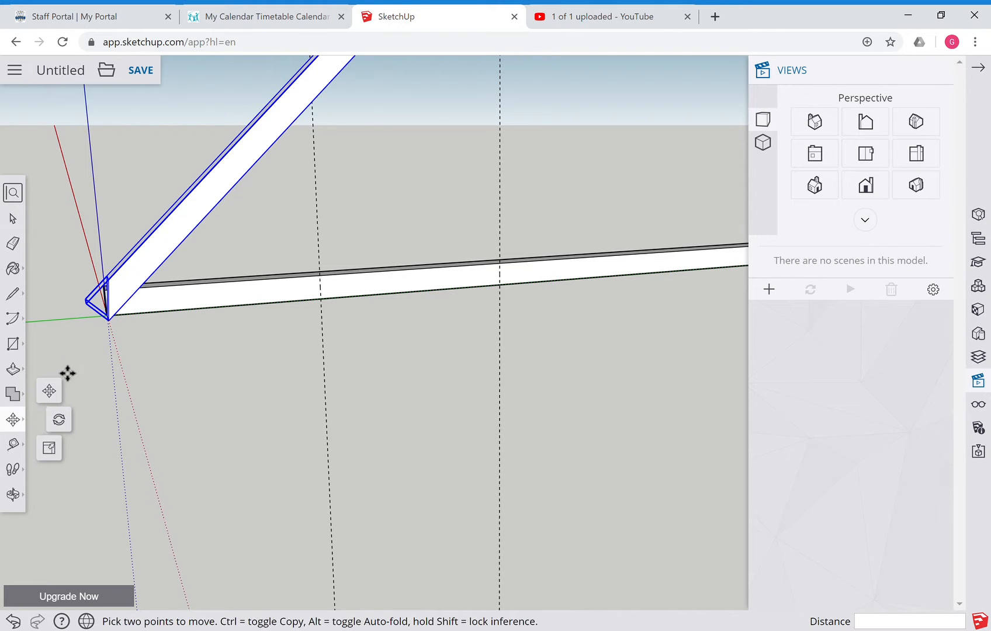
key(ctrl)
click(146, 284)
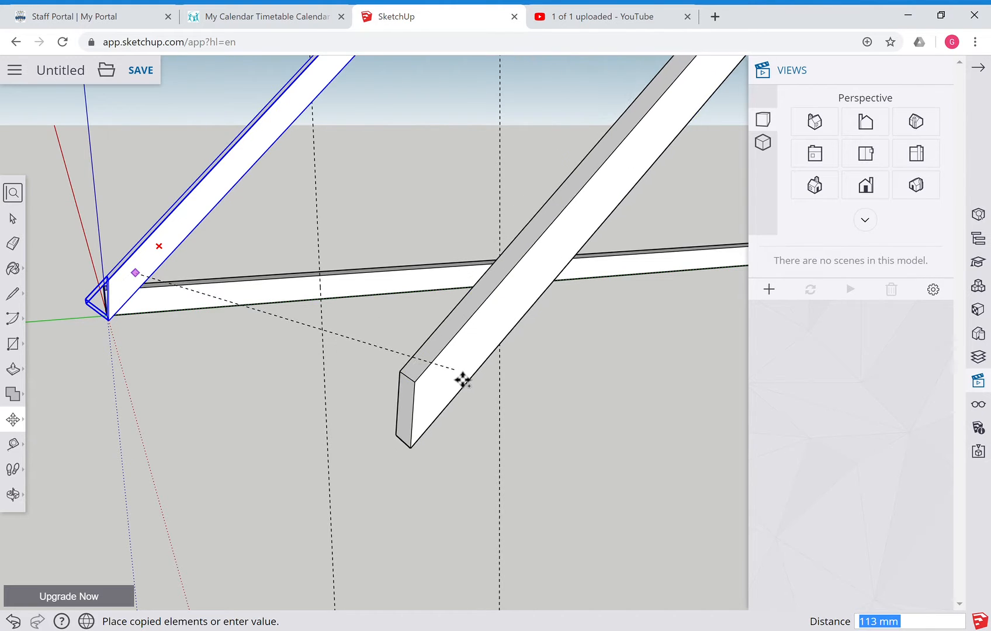
click(463, 380)
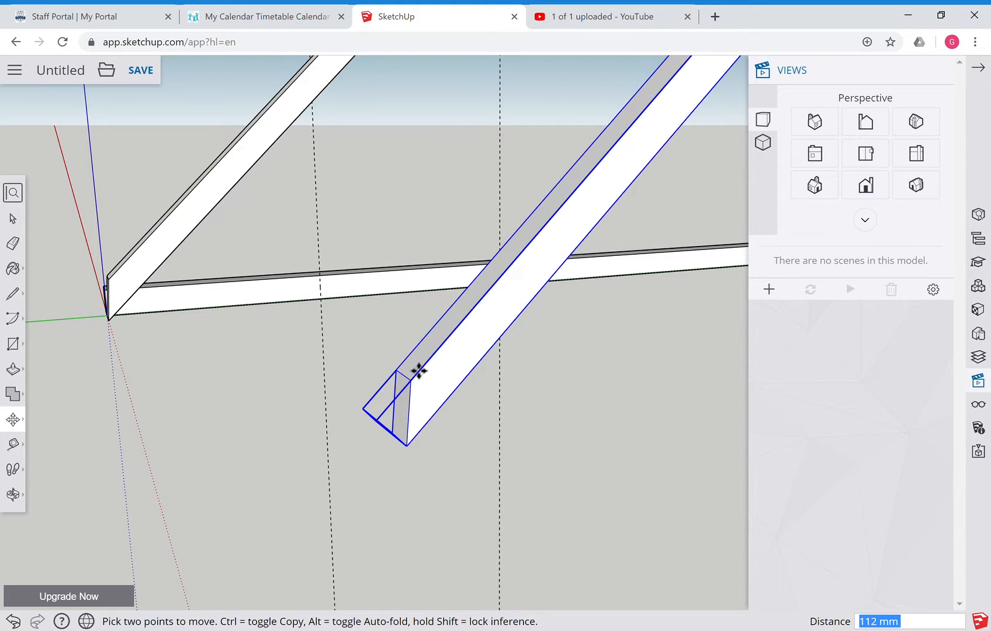
click(464, 374)
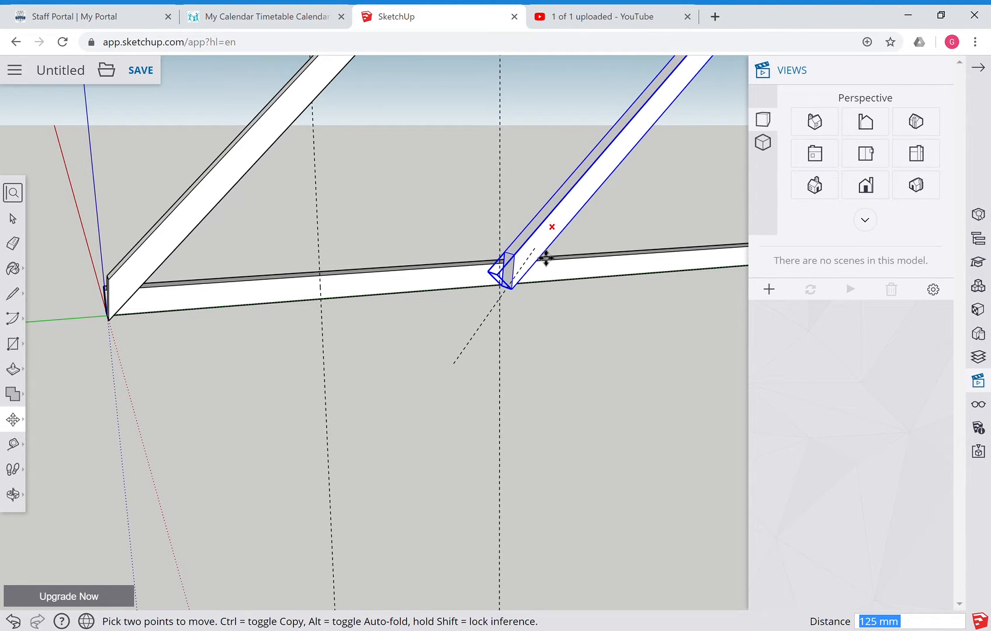
click(559, 272)
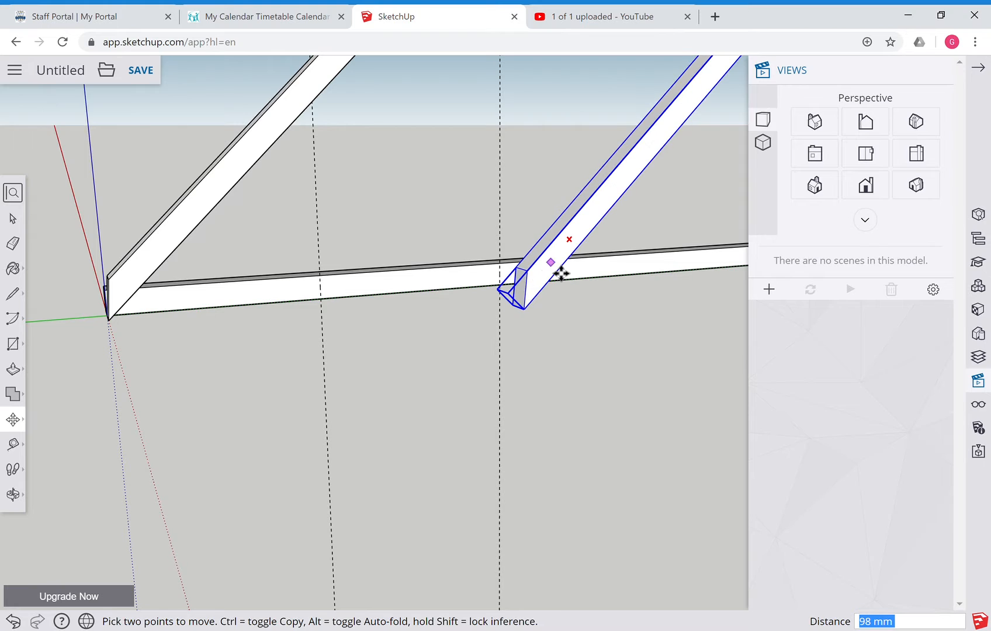
Rotate the copied truss member 180 degrees in the horizontal plane about the upper corner of its cut end.
click(20, 424)
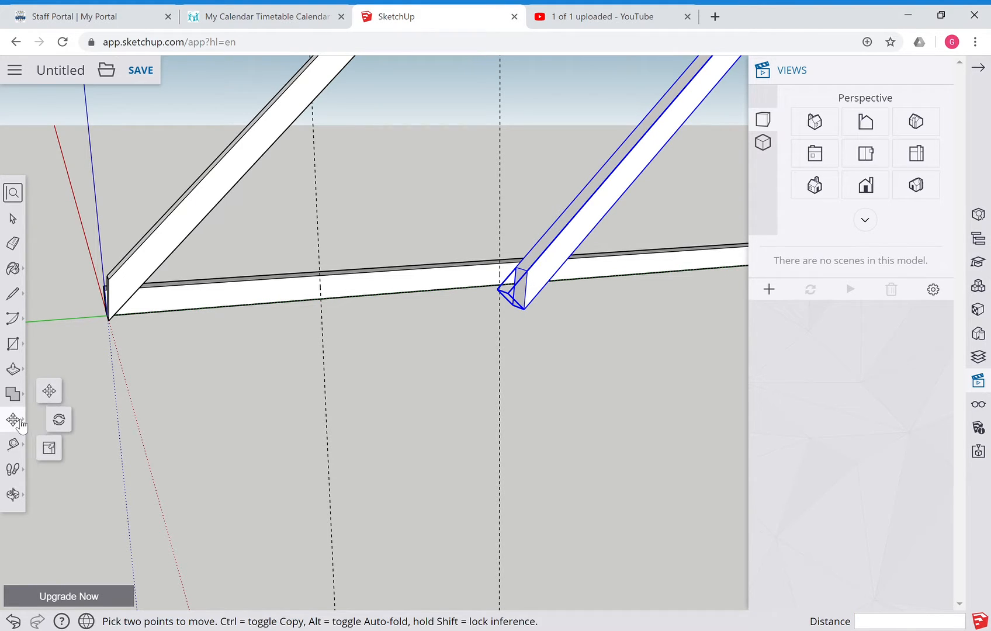
click(59, 418)
click(13, 496)
drag(546, 431, 741, 425)
drag(478, 396, 520, 447)
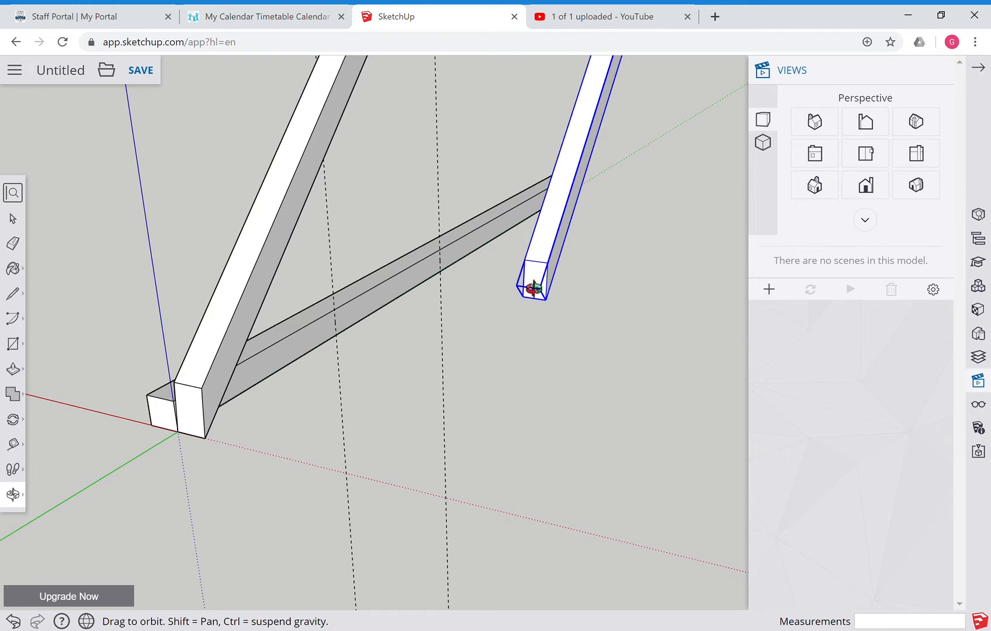
click(15, 424)
scroll(395, 370, down, 3)
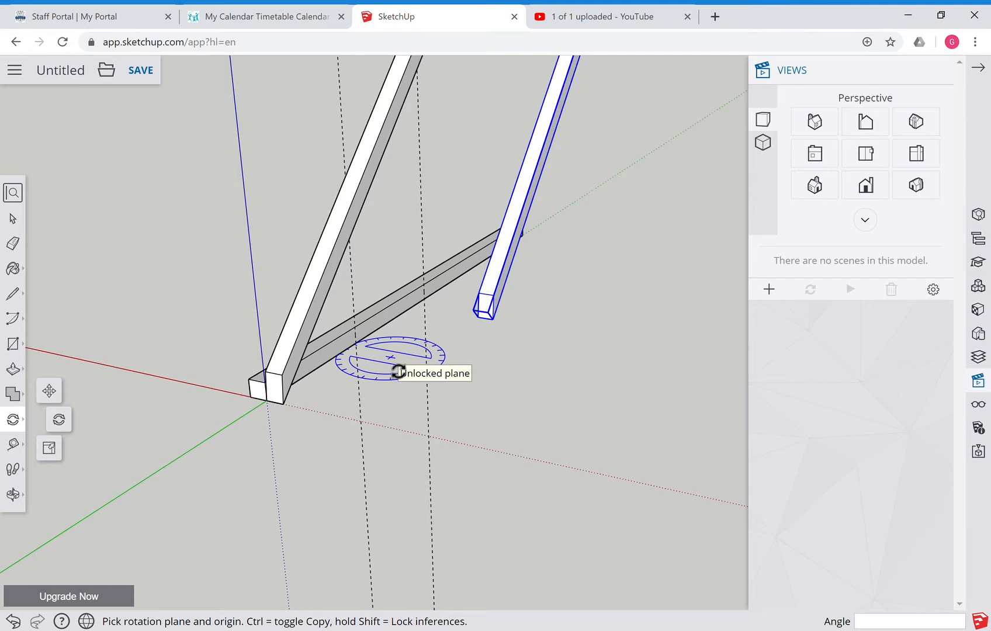
scroll(398, 371, up, 8)
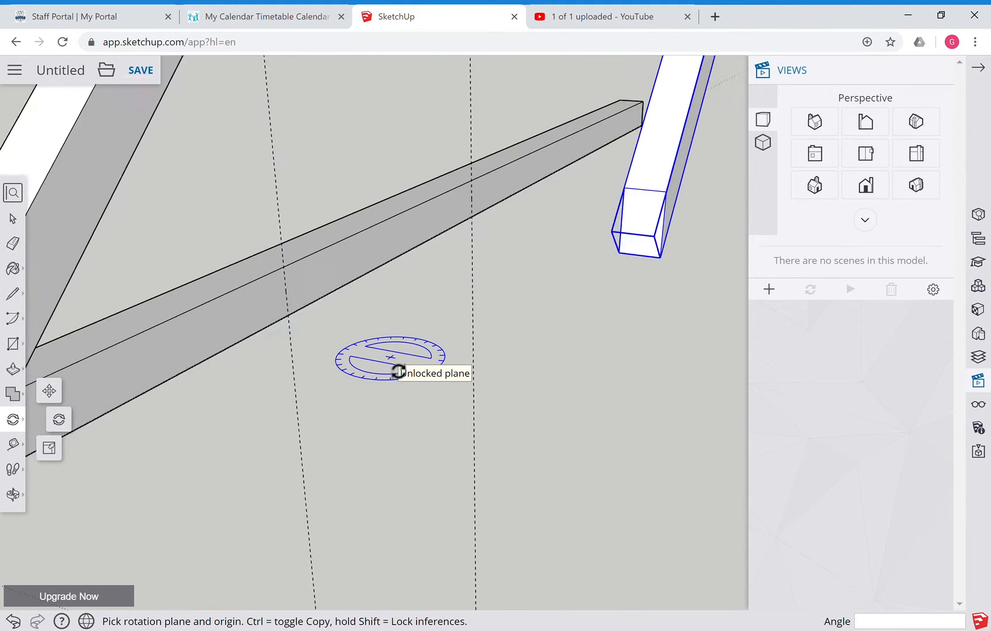
scroll(398, 371, up, 1)
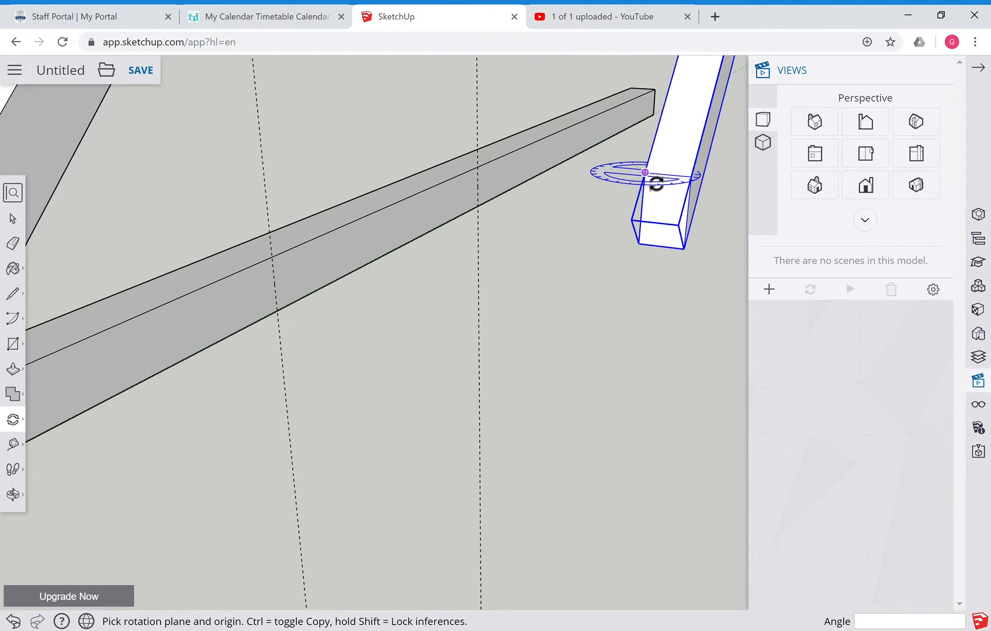
click(645, 173)
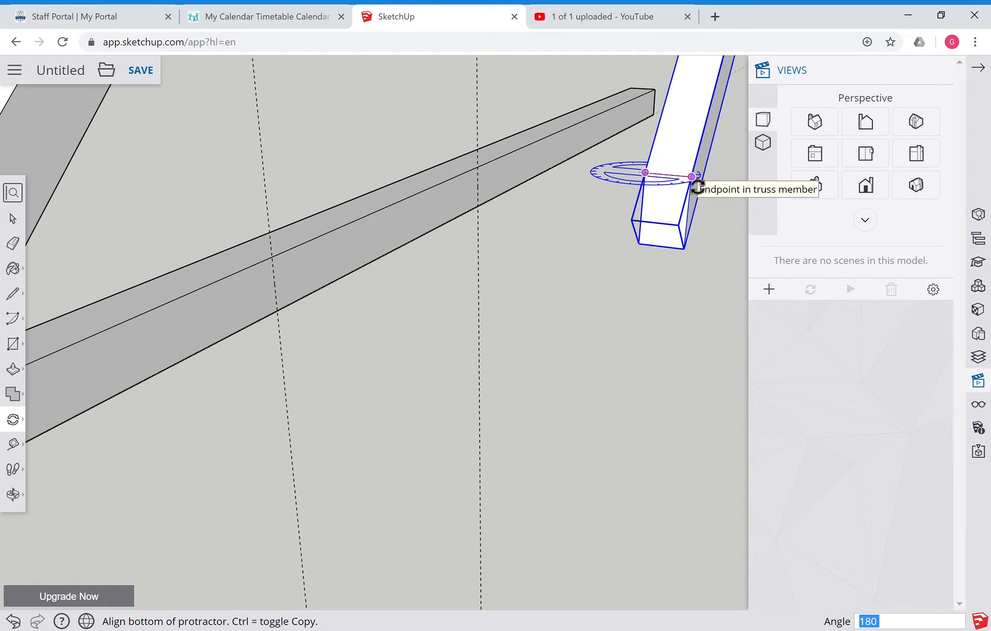
key(Return)
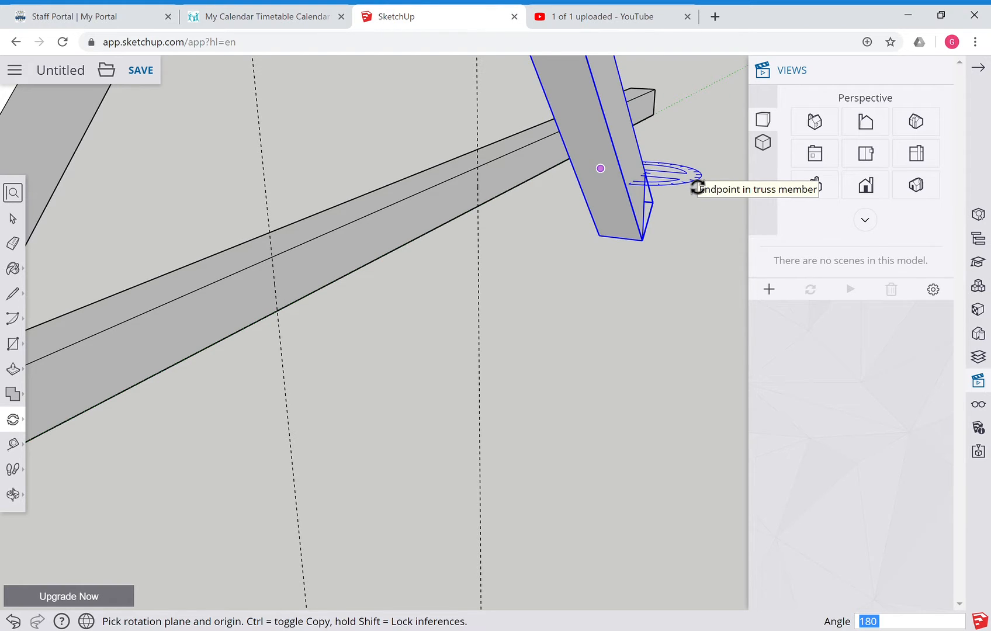
Move the rotated member about 47 mm so its lower cut corner meets the bar's lower edge at the guide line nearest the origin.
click(22, 498)
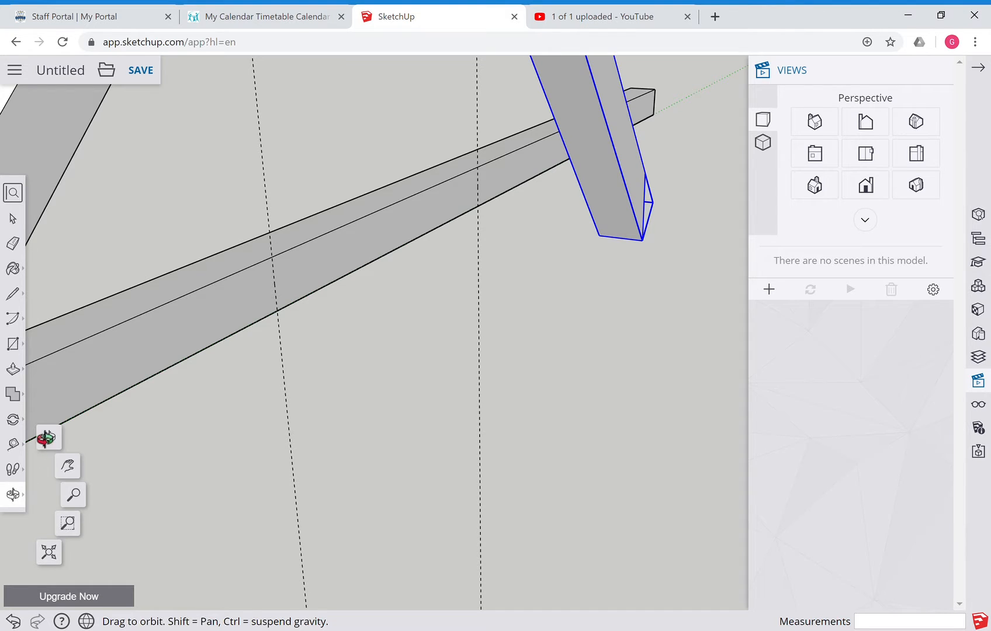
click(46, 438)
drag(482, 414, 60, 301)
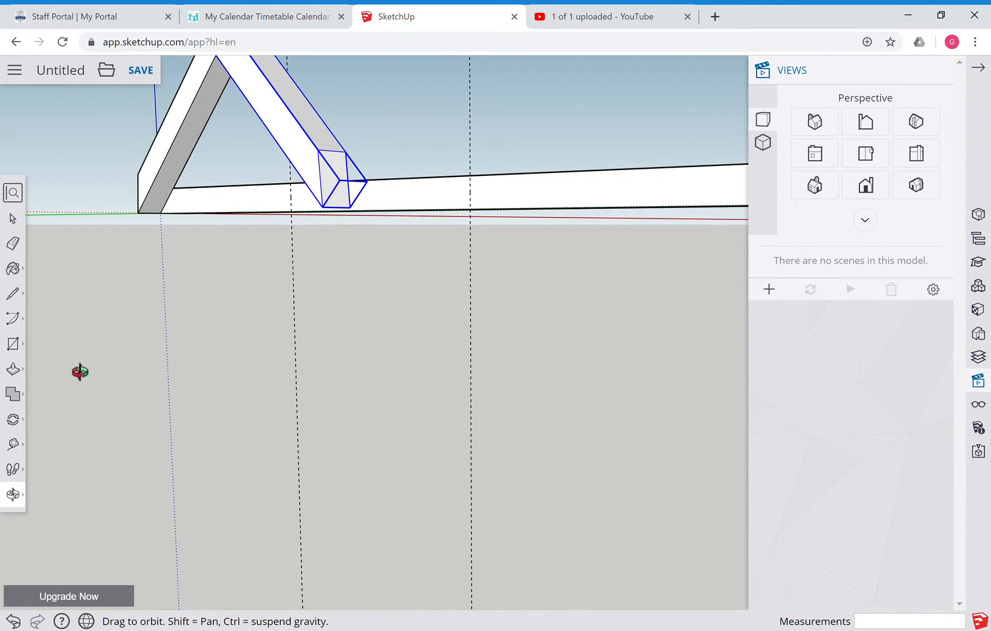
click(27, 425)
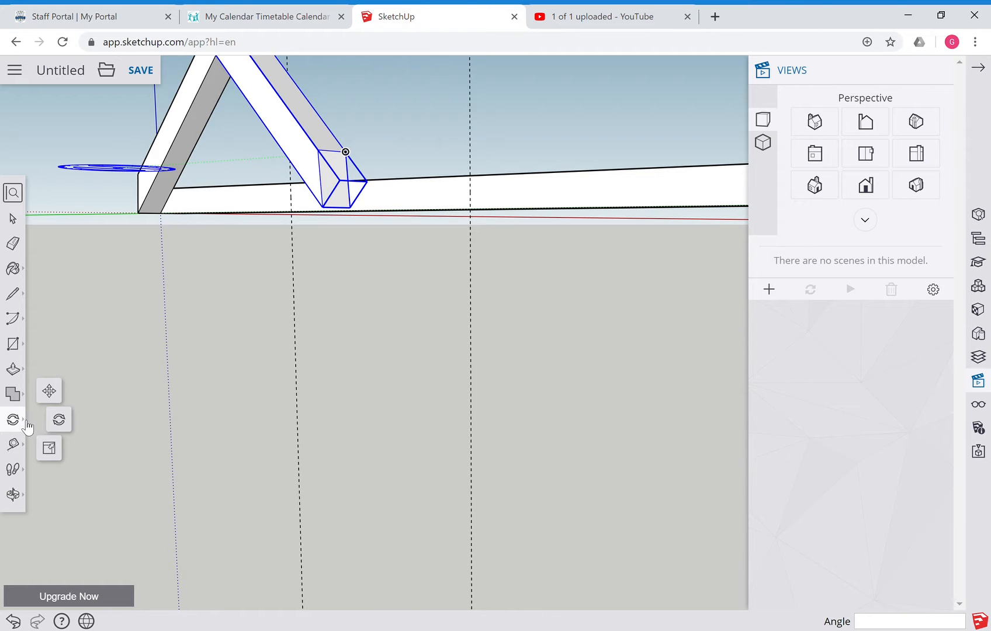
click(49, 391)
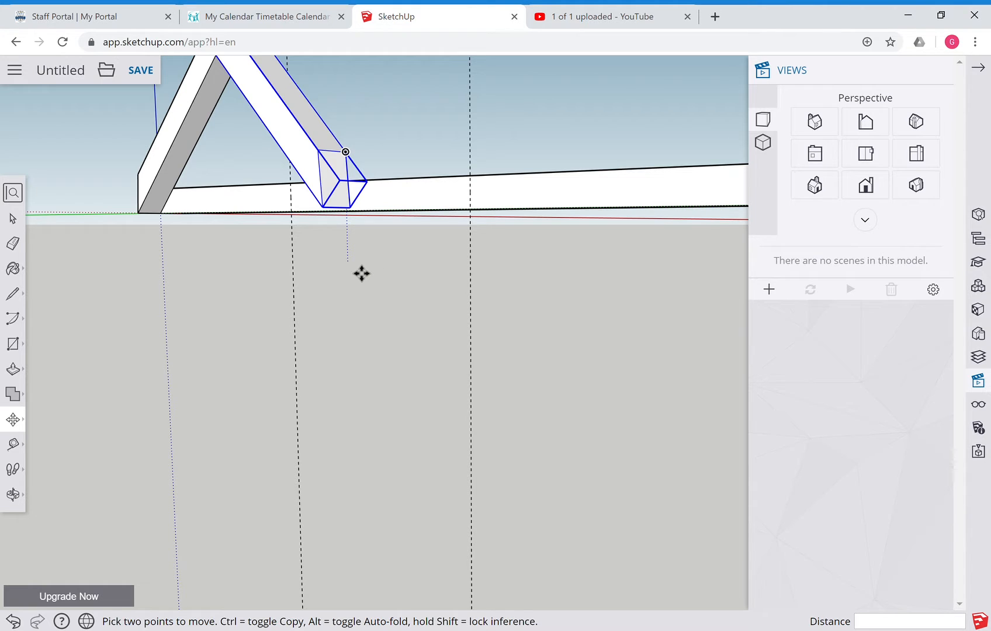
click(13, 495)
drag(225, 428, 176, 439)
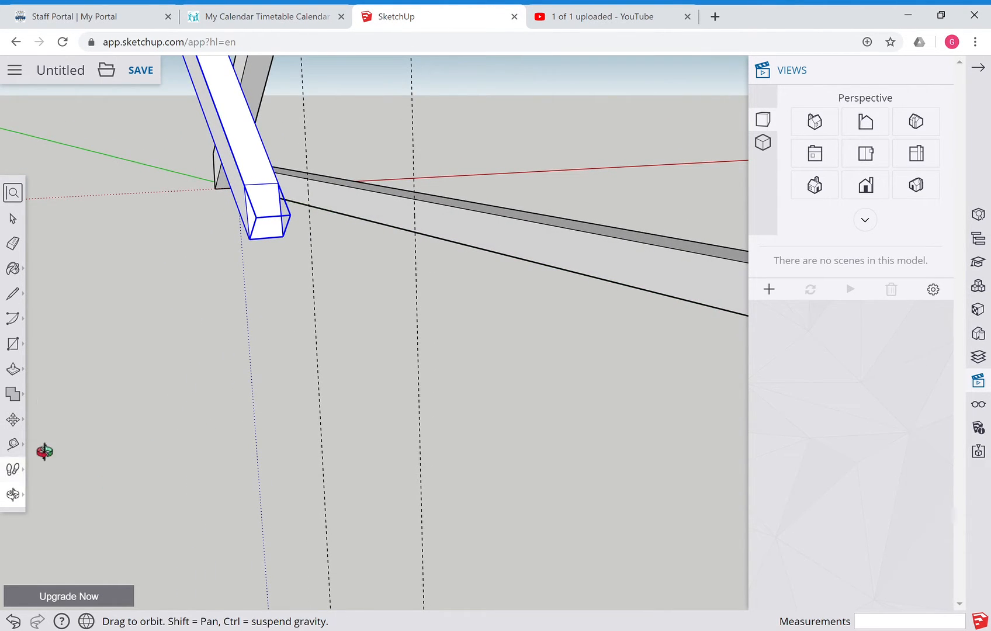
click(13, 419)
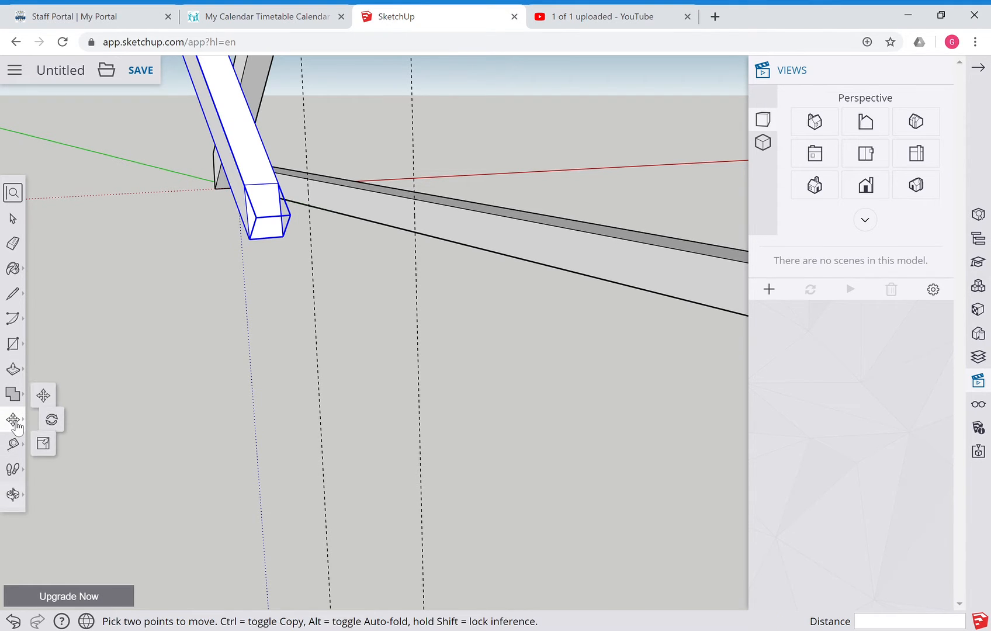
click(286, 247)
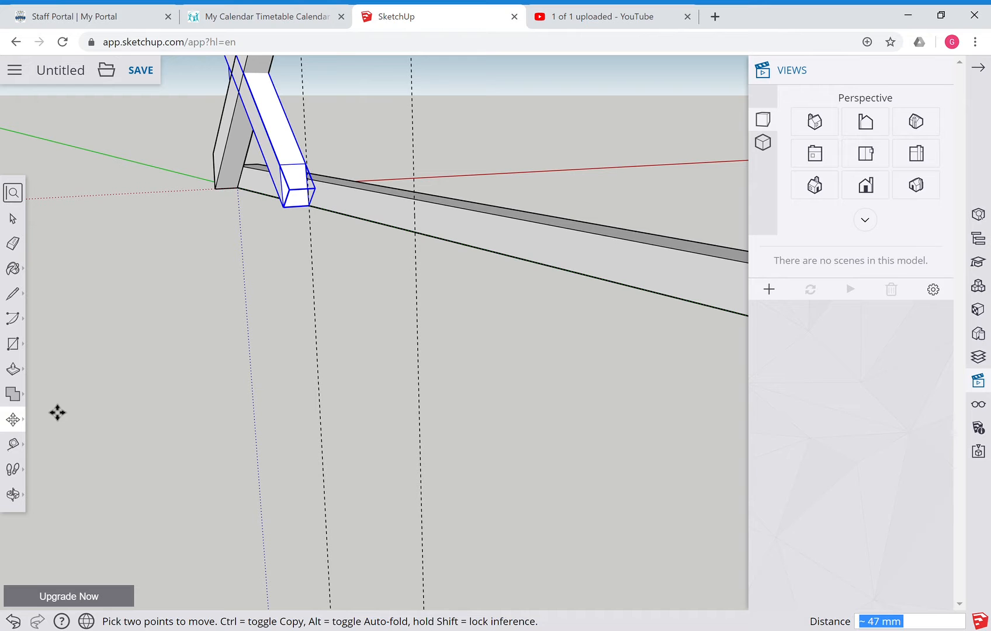
Examine the rotated member's joint at the guide line and its crossing with the first member from several angles.
click(12, 494)
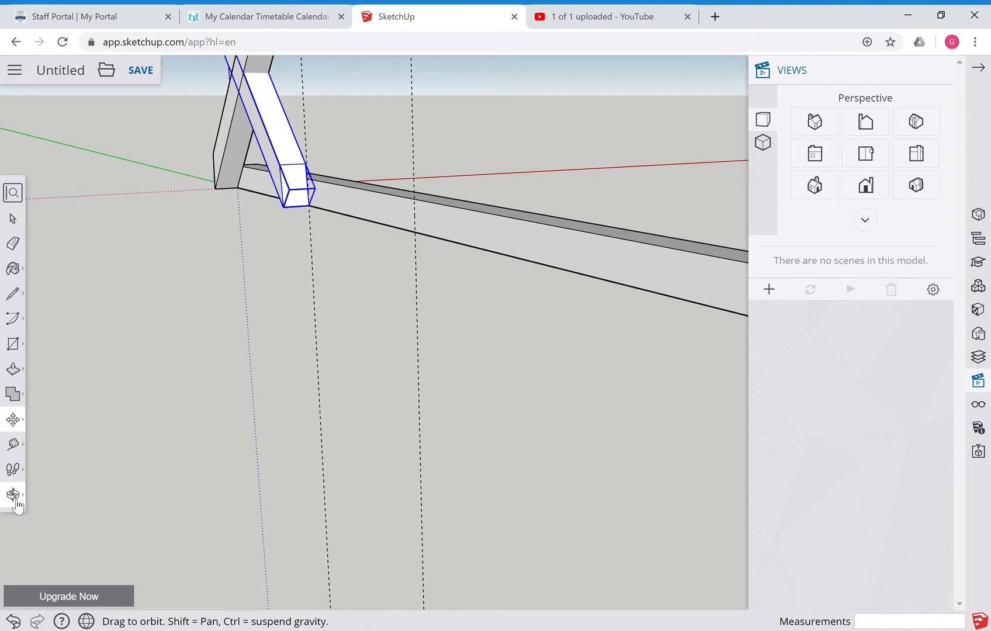
drag(110, 443, 496, 327)
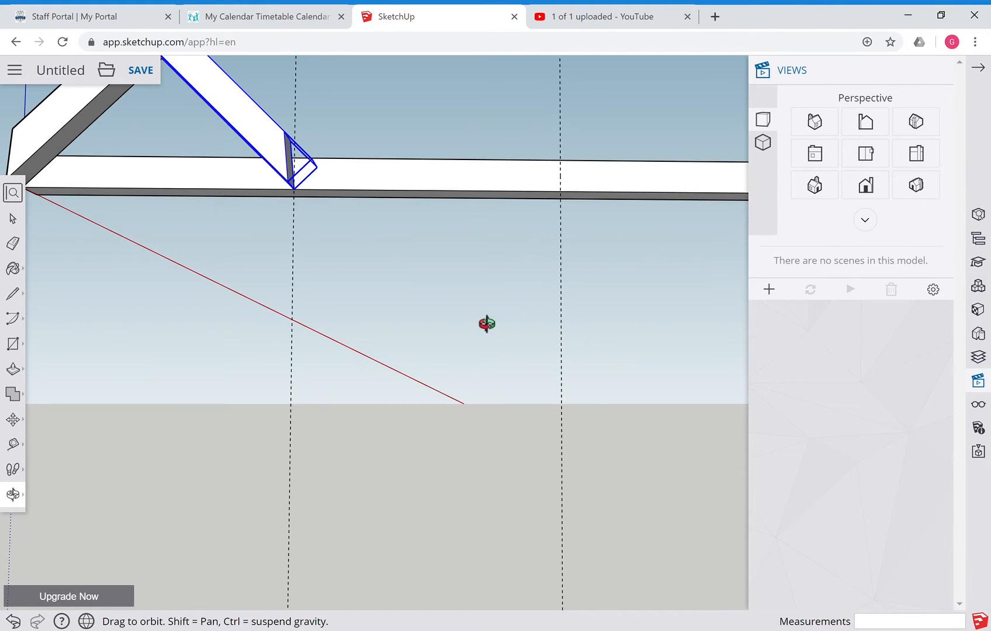
drag(174, 313, 48, 398)
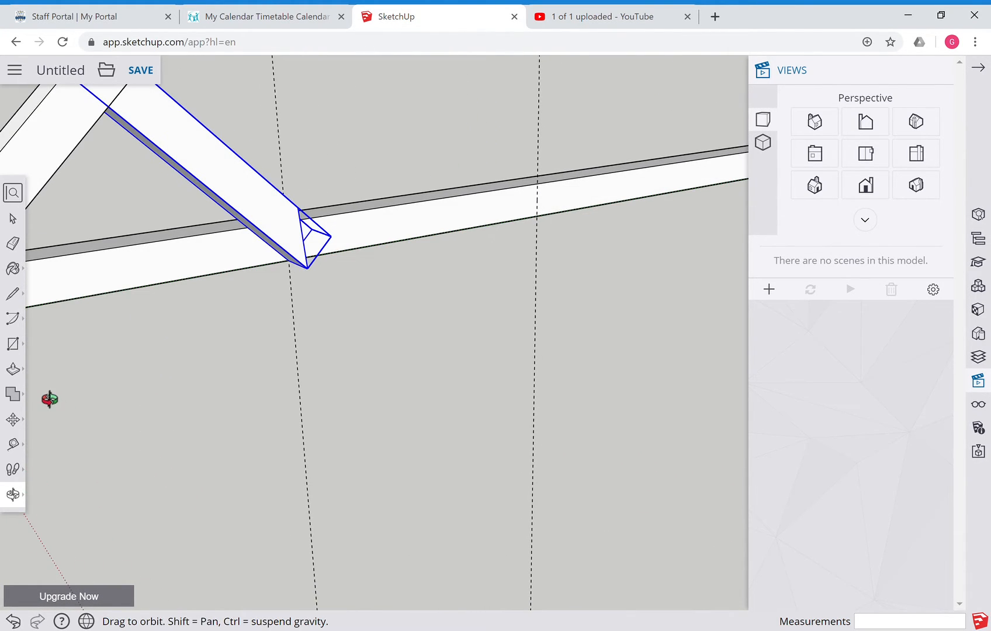
mouse_move(24, 502)
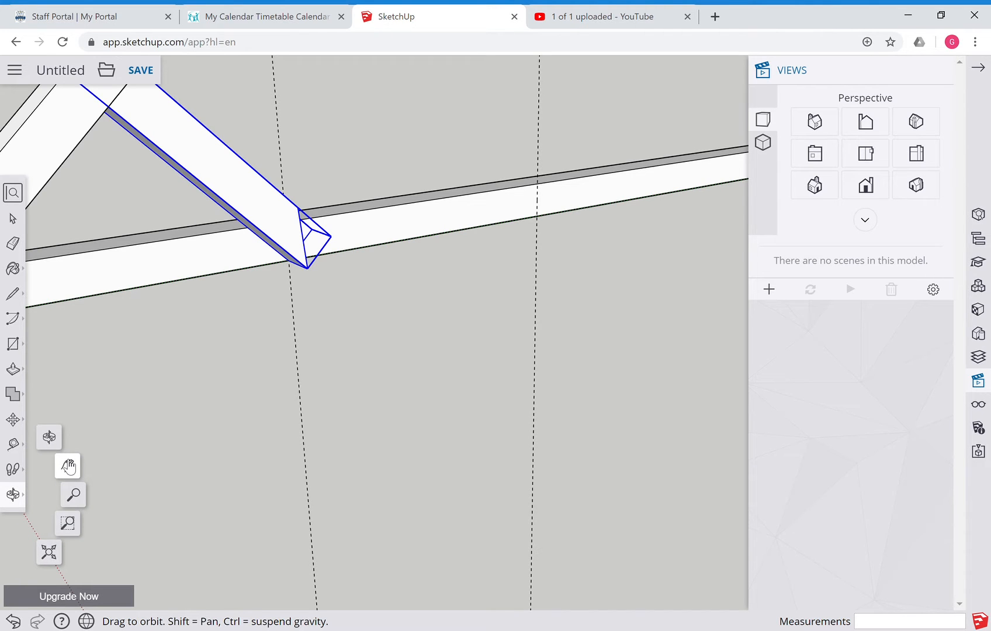
click(68, 466)
drag(219, 412, 642, 459)
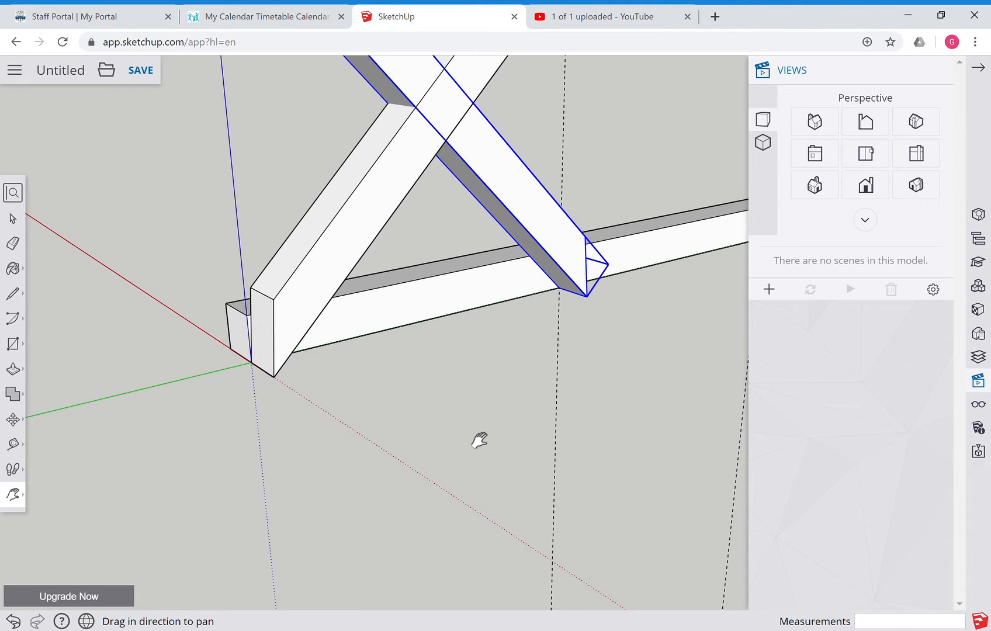
scroll(479, 439, down, 5)
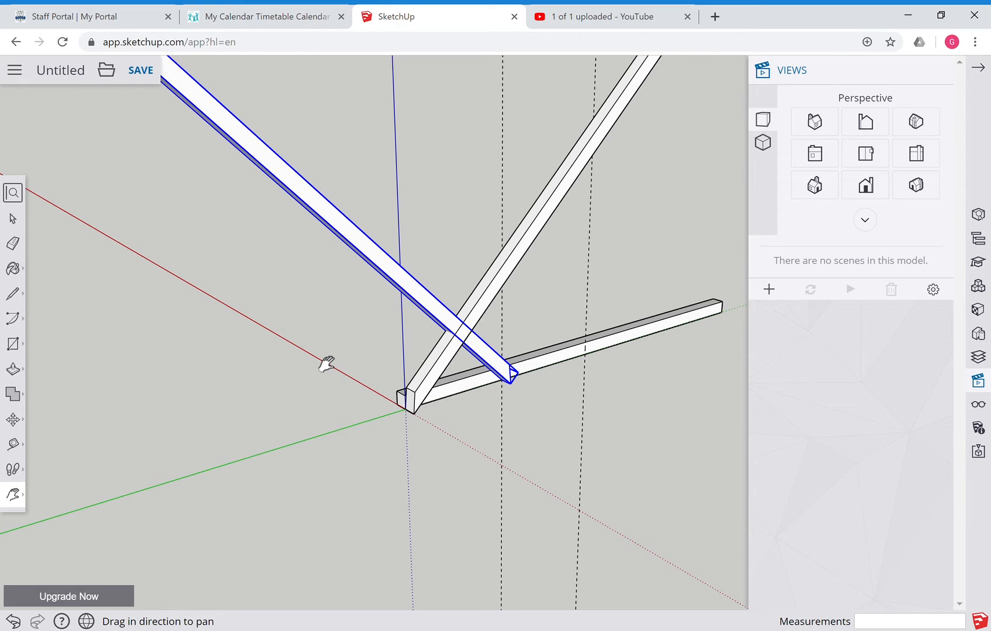
scroll(343, 386, down, 3)
scroll(345, 385, up, 6)
scroll(346, 387, down, 1)
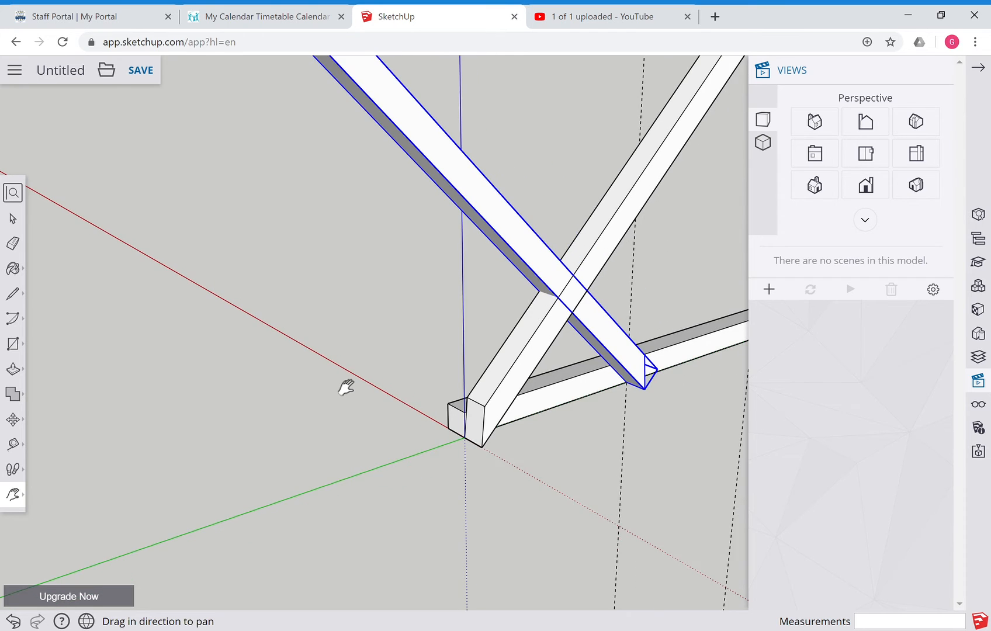
scroll(345, 387, down, 4)
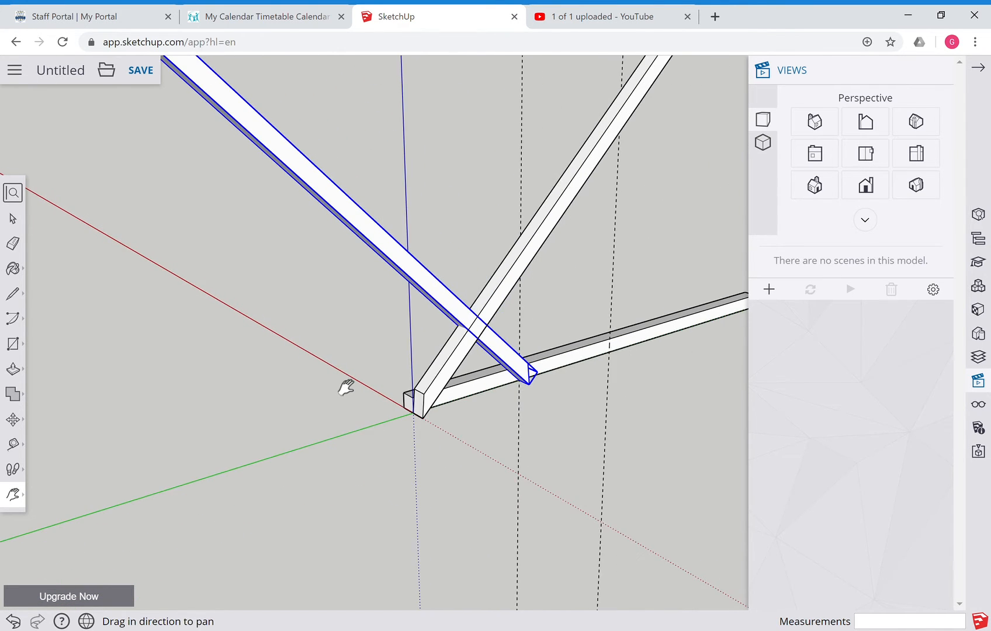
scroll(344, 386, up, 1)
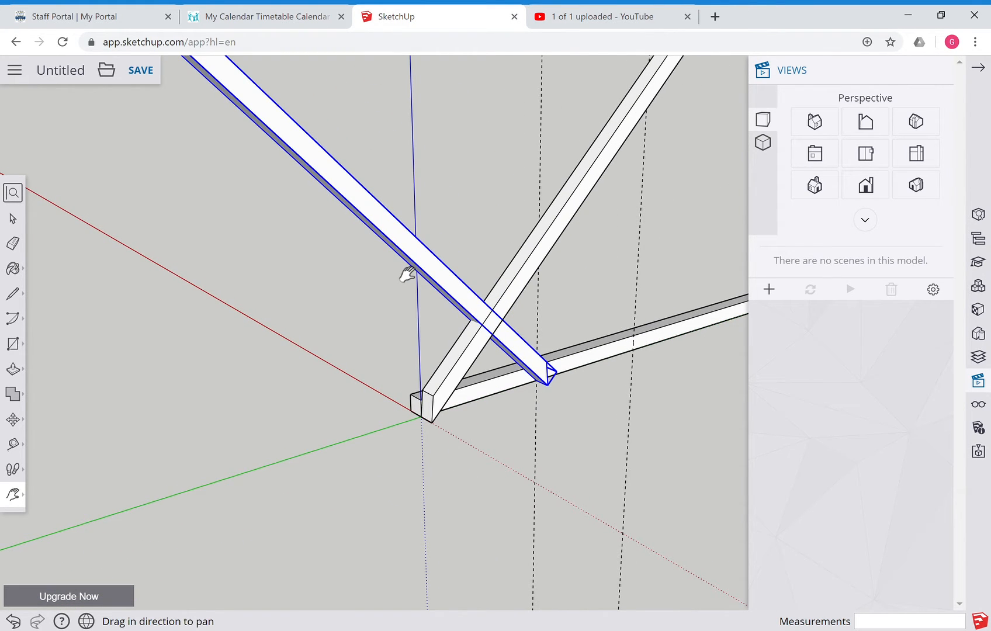
scroll(407, 274, up, 6)
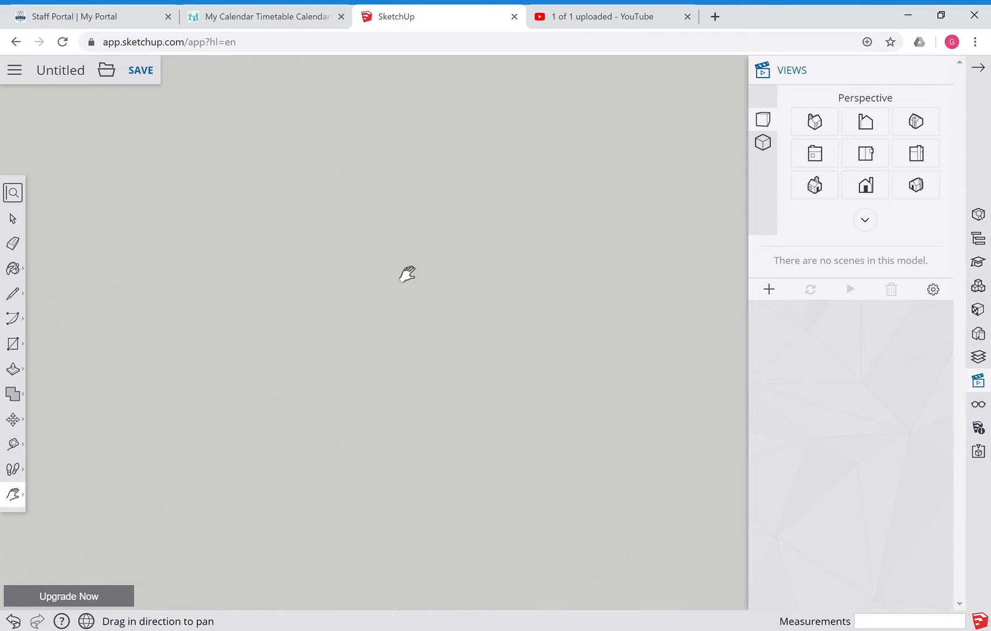
scroll(408, 274, down, 5)
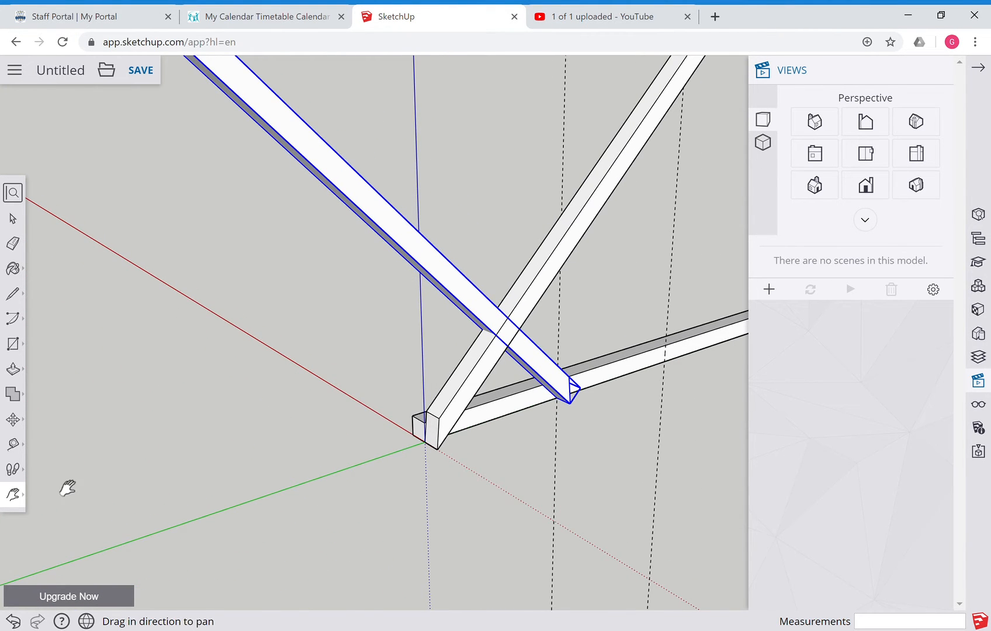
click(23, 496)
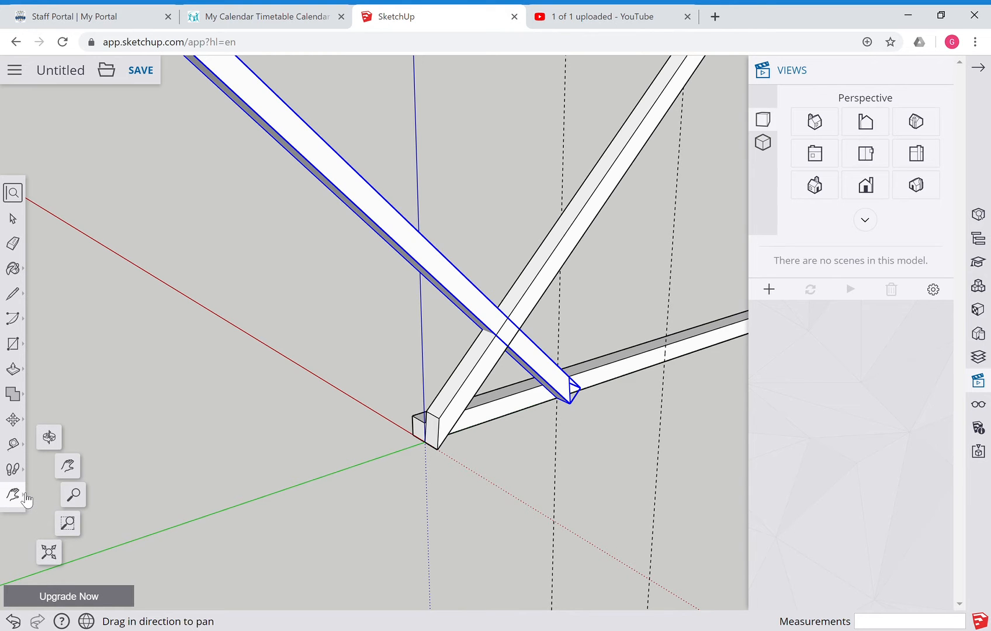
click(52, 434)
drag(500, 504, 292, 370)
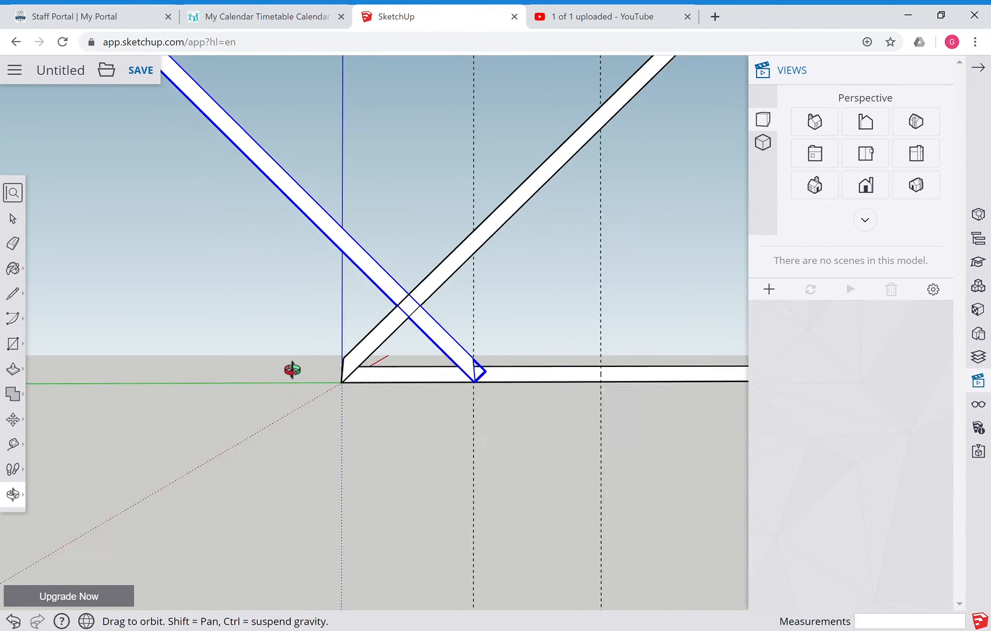
scroll(292, 369, up, 3)
scroll(292, 369, up, 1)
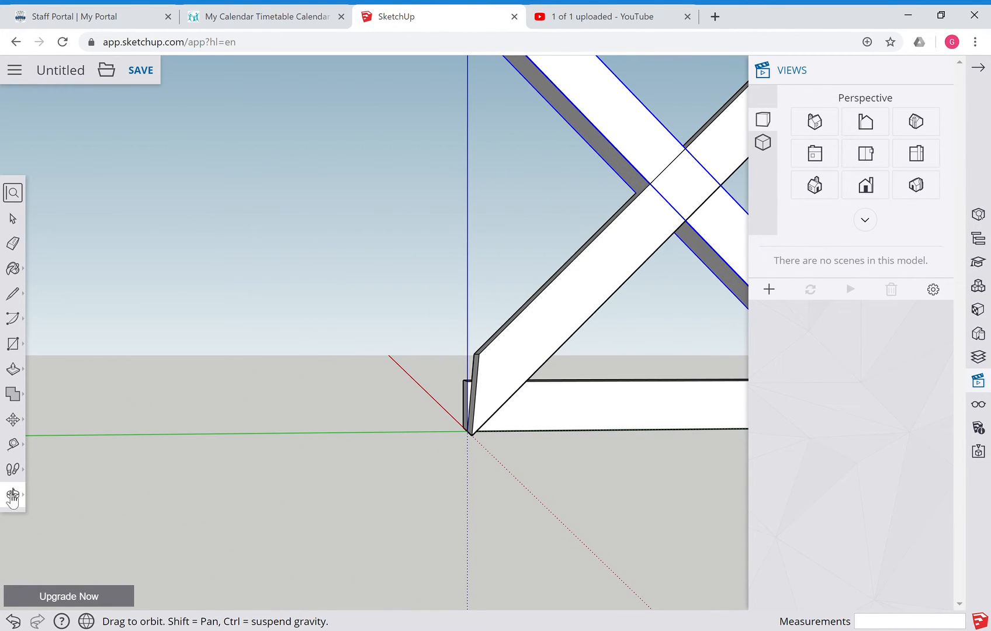
mouse_move(24, 496)
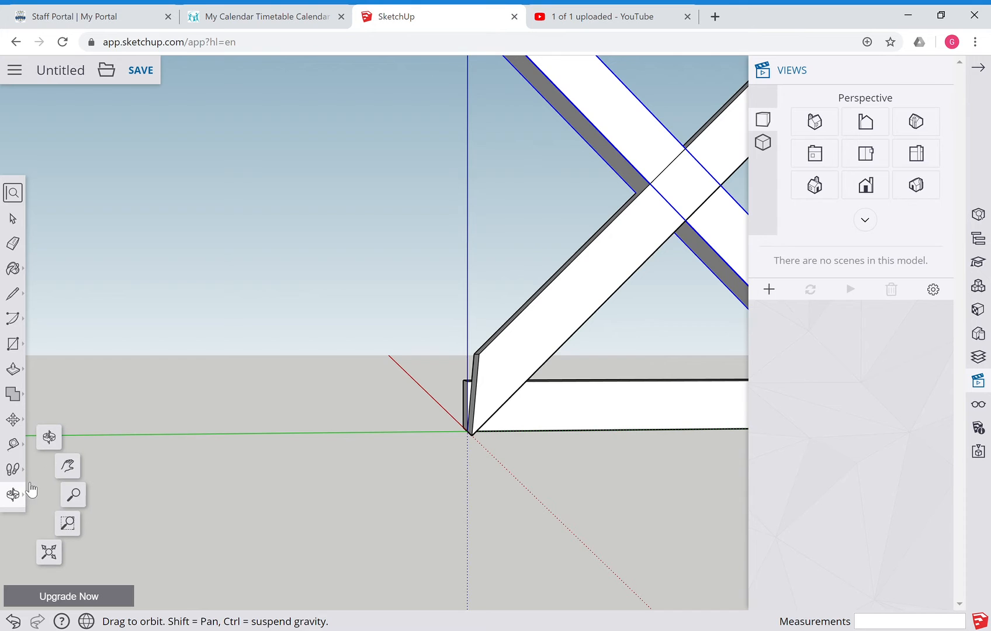
click(66, 466)
drag(526, 433, 212, 492)
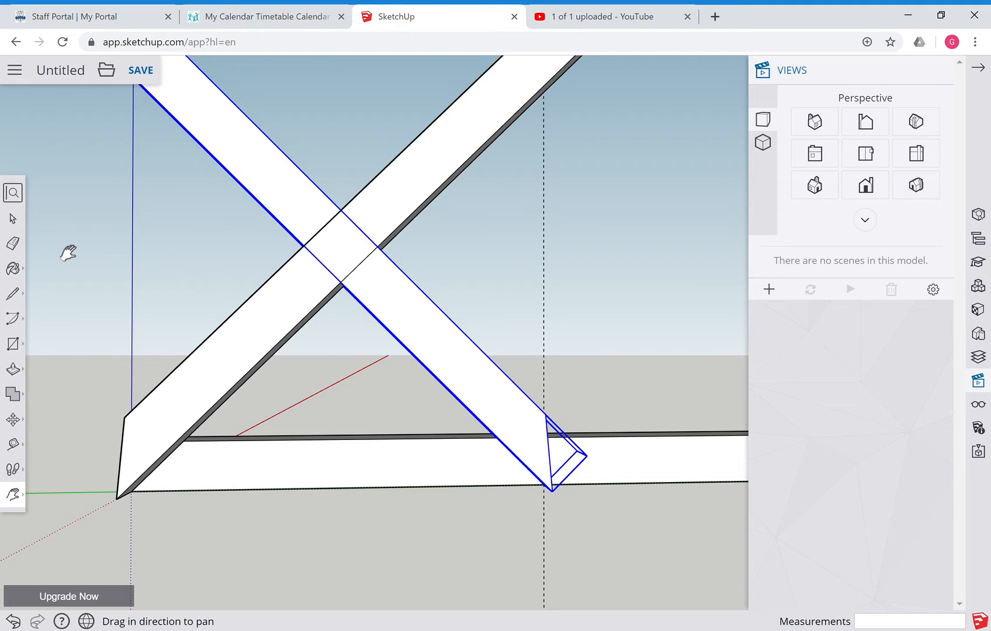
Open the rotated truss member for editing and draw a cut line across its face between the upper and lower corners of the crossing.
click(13, 218)
click(74, 221)
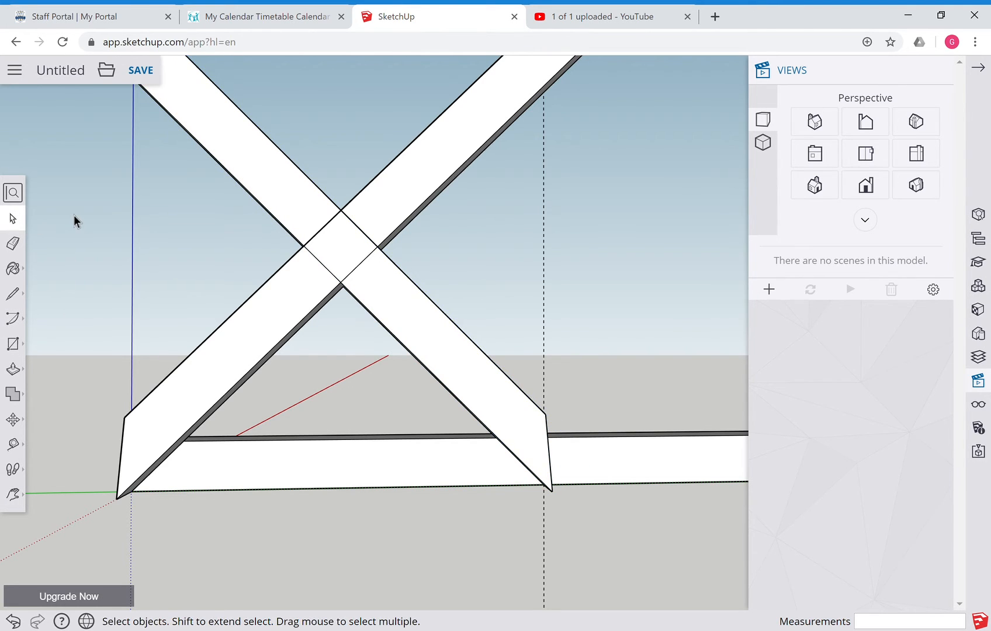
double_click(273, 190)
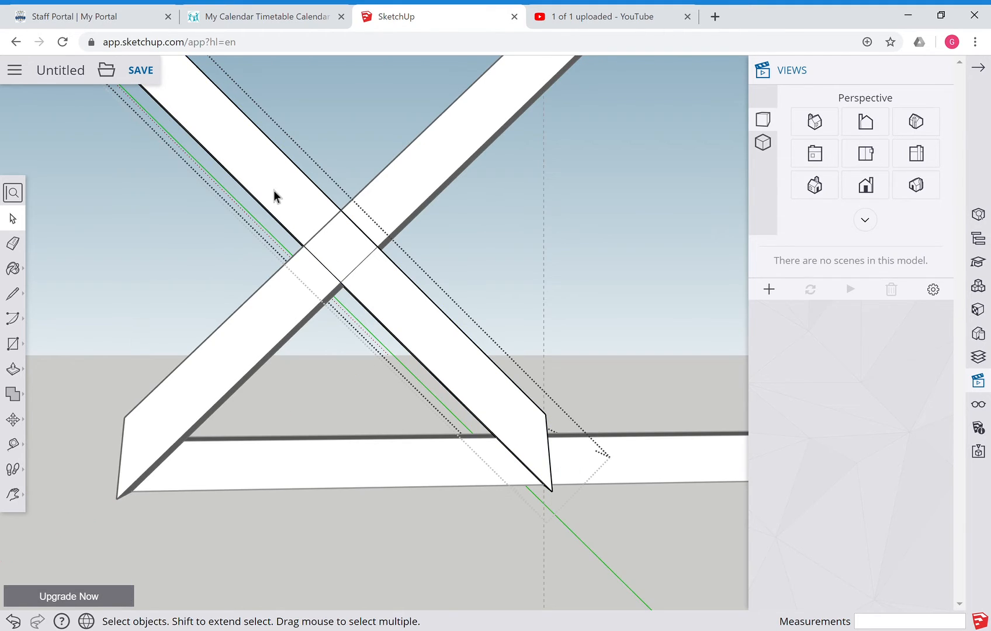
click(14, 295)
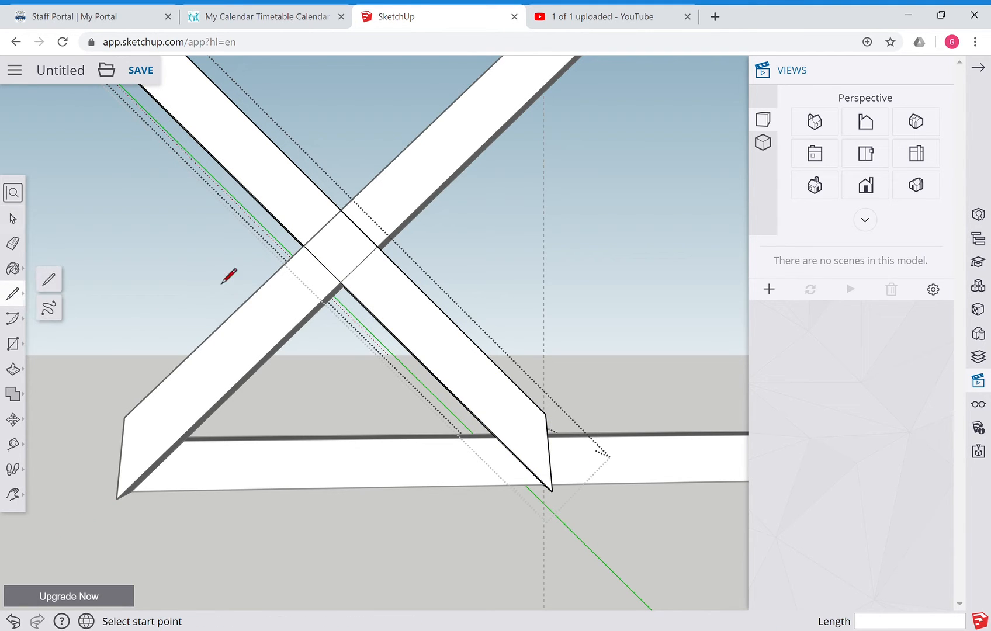
click(341, 282)
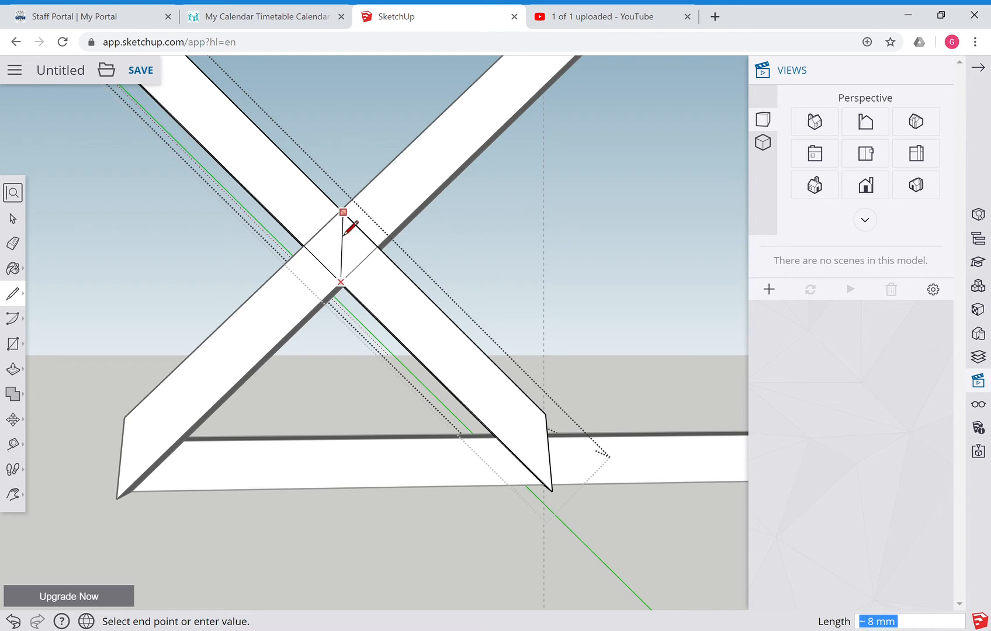
click(341, 211)
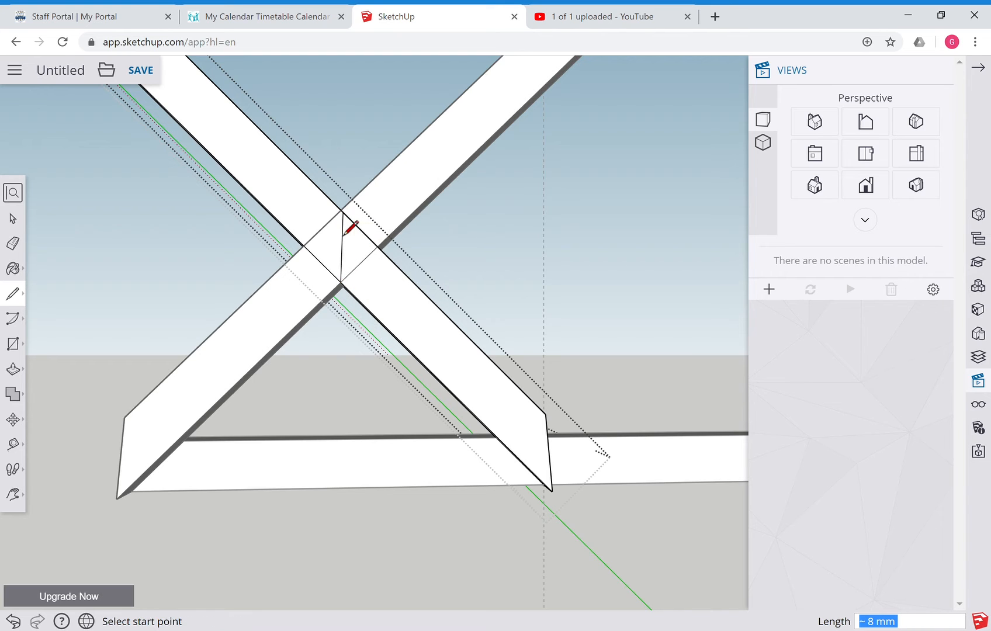
Push the member's face above the cut line back 6 mm through its full thickness to remove the excess beyond the crossing.
click(14, 369)
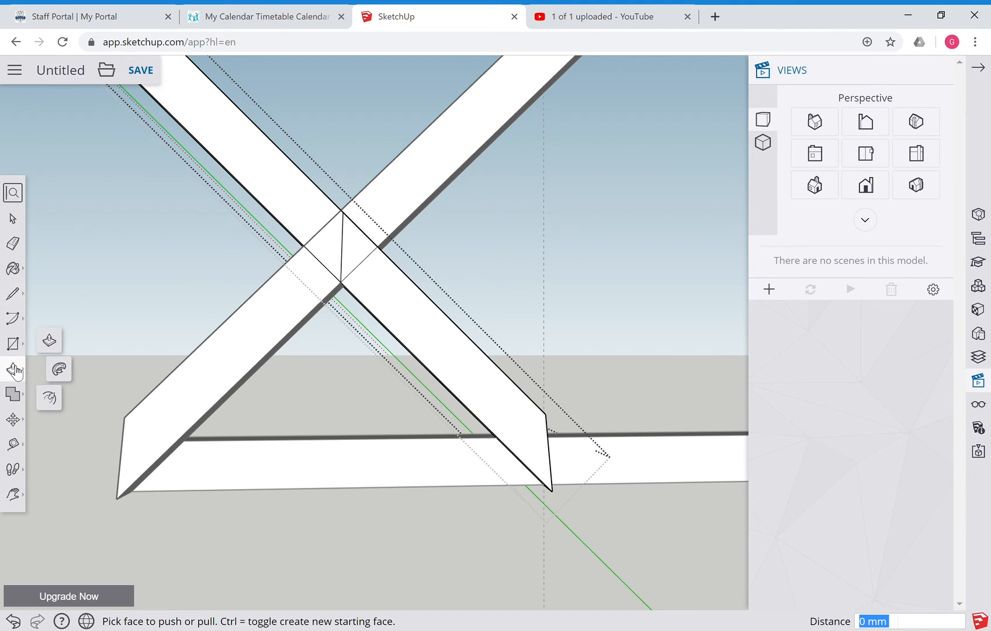
click(256, 190)
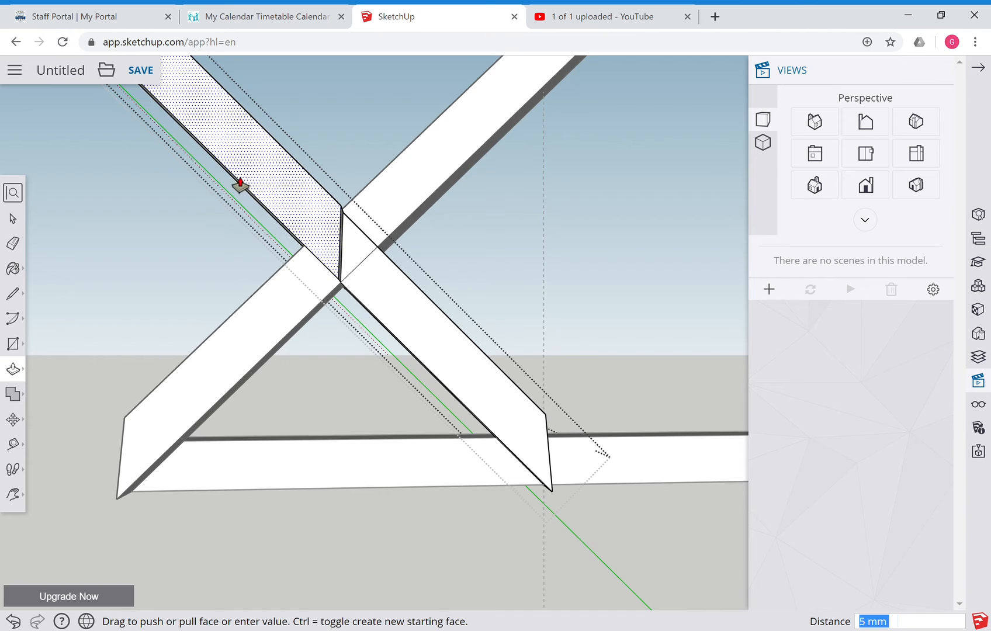
click(240, 181)
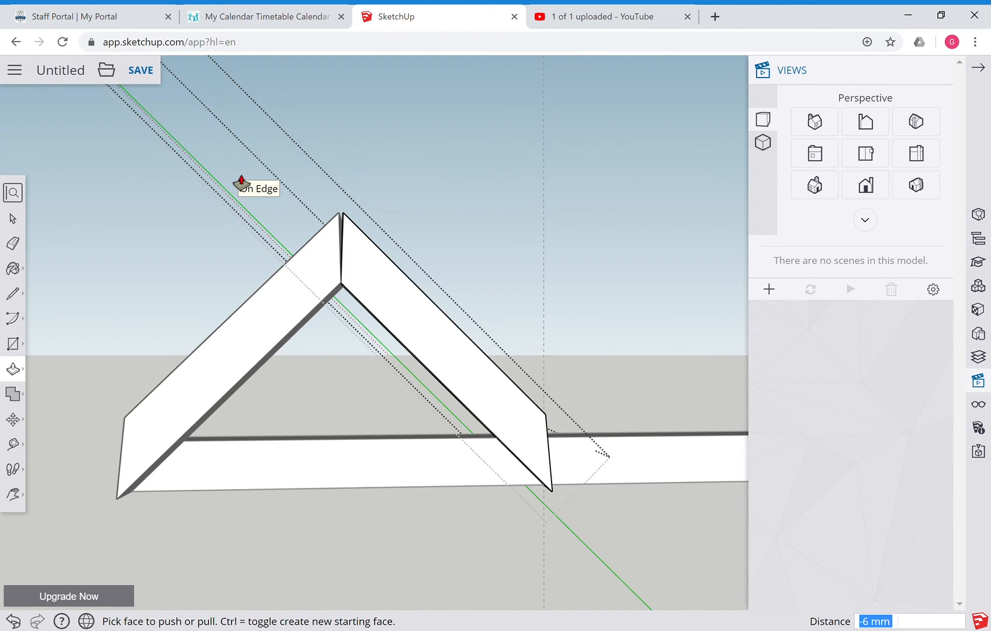